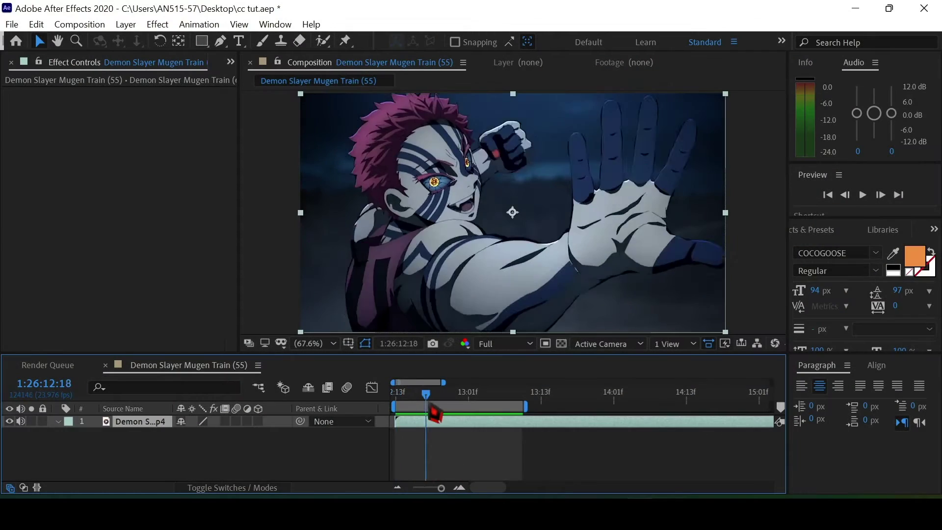
Stop playback on the anime clip at 1:26:12:17 and bring up the quick effect search
{"action": "left_click", "coordinate": [411, 417]}
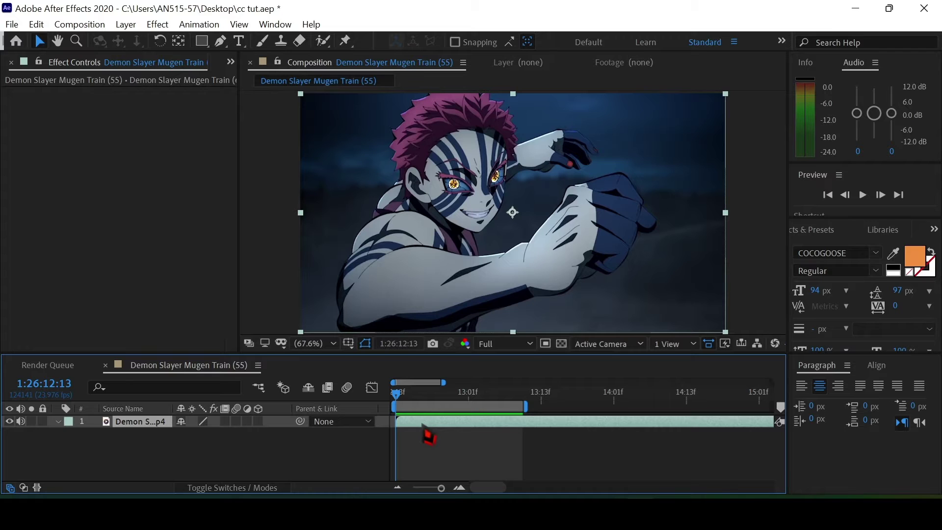
{"action": "left_click", "coordinate": [420, 397]}
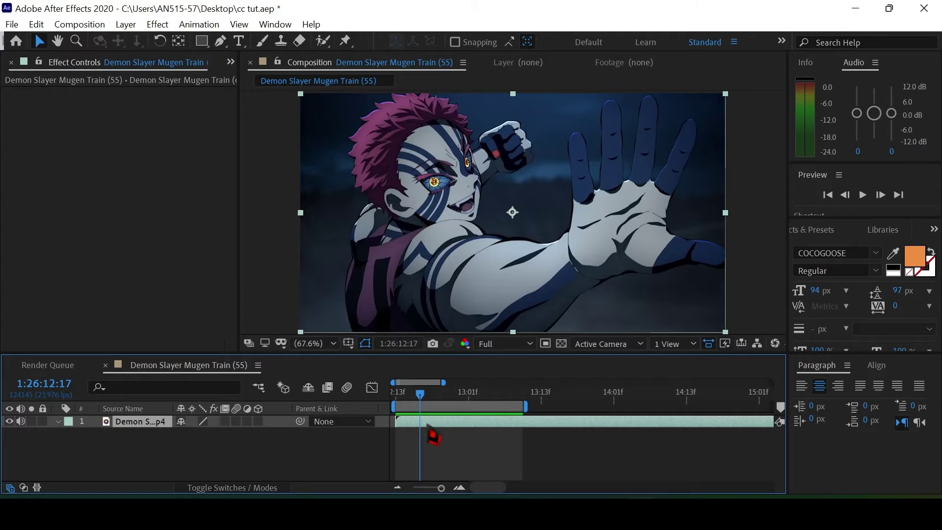
{"action": "key", "text": "ctrl+space"}
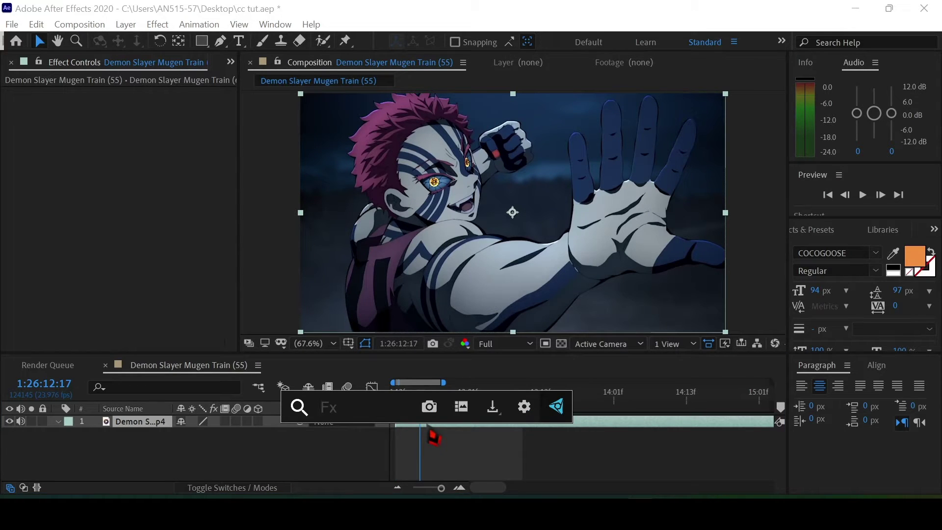
Apply uni.Glo Fi from a 'uni' search and set its Blur Direction to Horizontal
{"action": "type", "text": "u"}
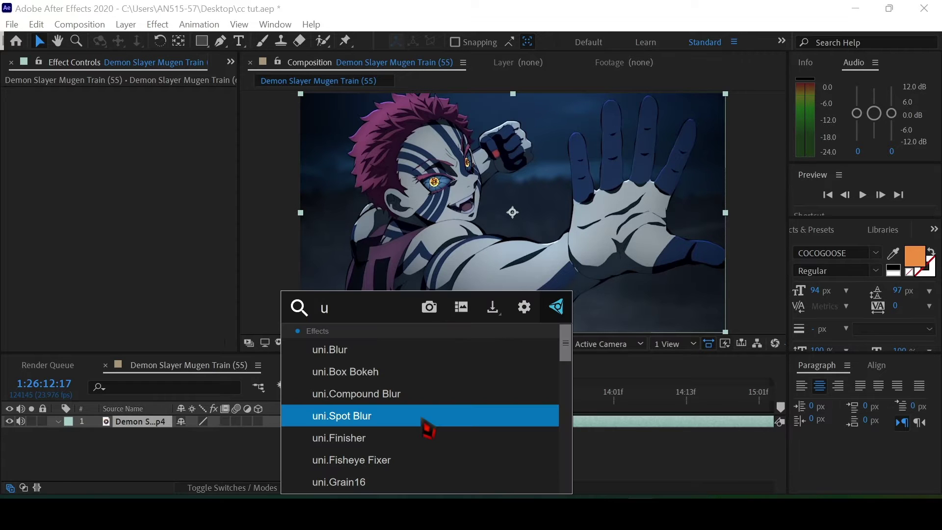
{"action": "type", "text": "ni"}
{"action": "scroll", "coordinate": [394, 441], "scroll_direction": "down", "scroll_amount": 3}
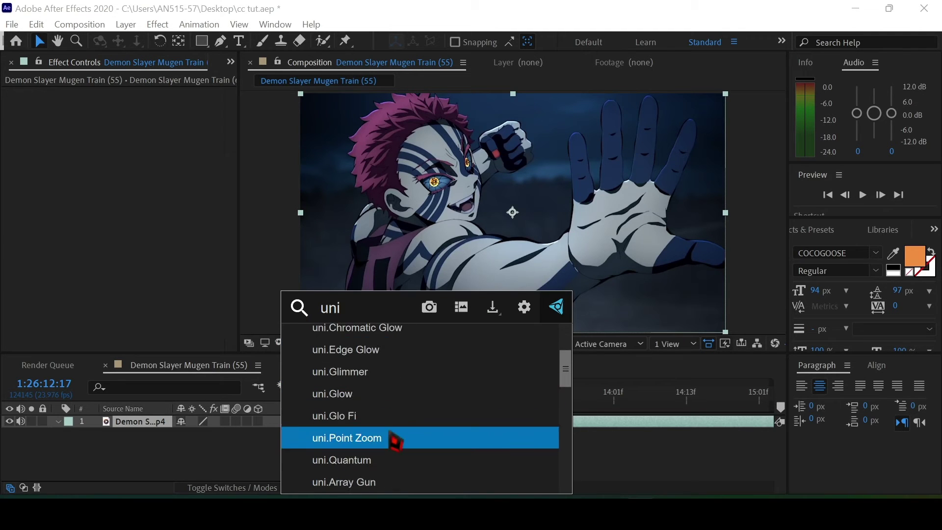
{"action": "left_click", "coordinate": [390, 416]}
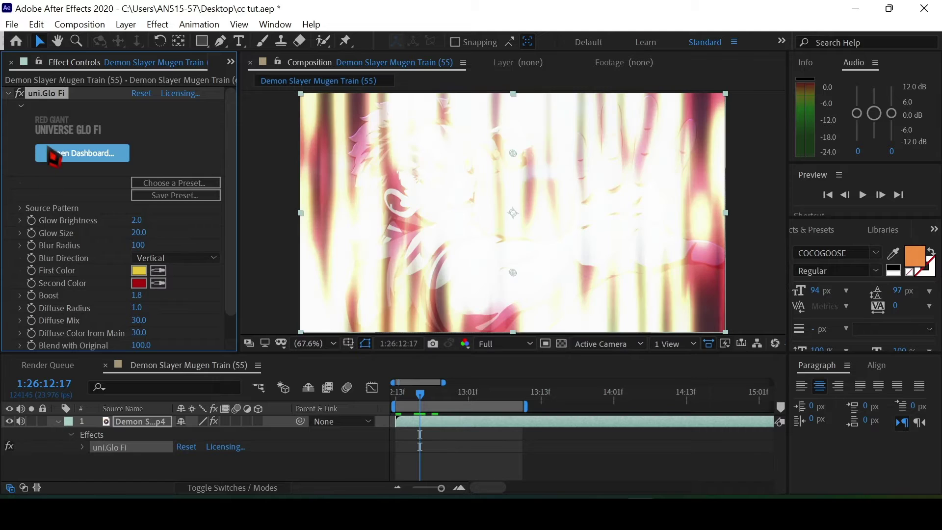
{"action": "left_click", "coordinate": [167, 258]}
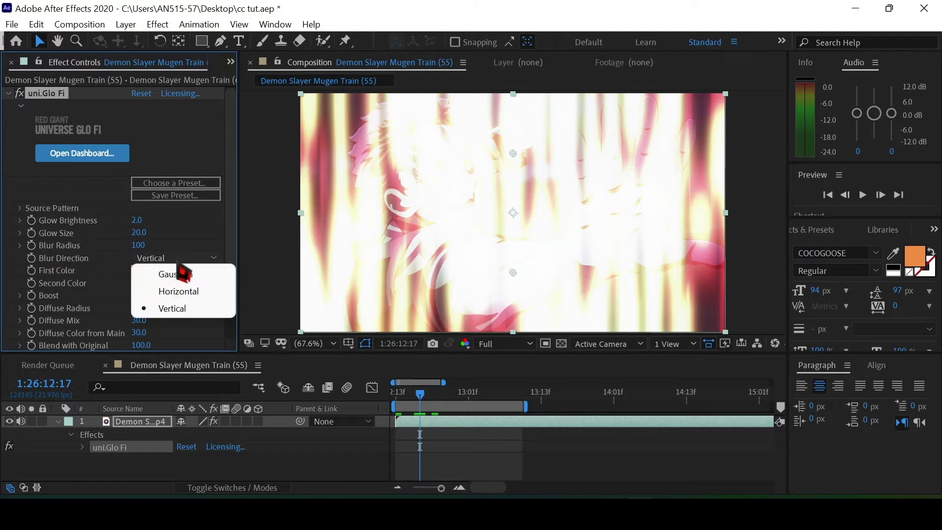
{"action": "left_click", "coordinate": [189, 294]}
At the composition start, raise Blur Radius to 142 with Glow Size 100 and Brightness 0.7
{"action": "key", "text": "Home"}
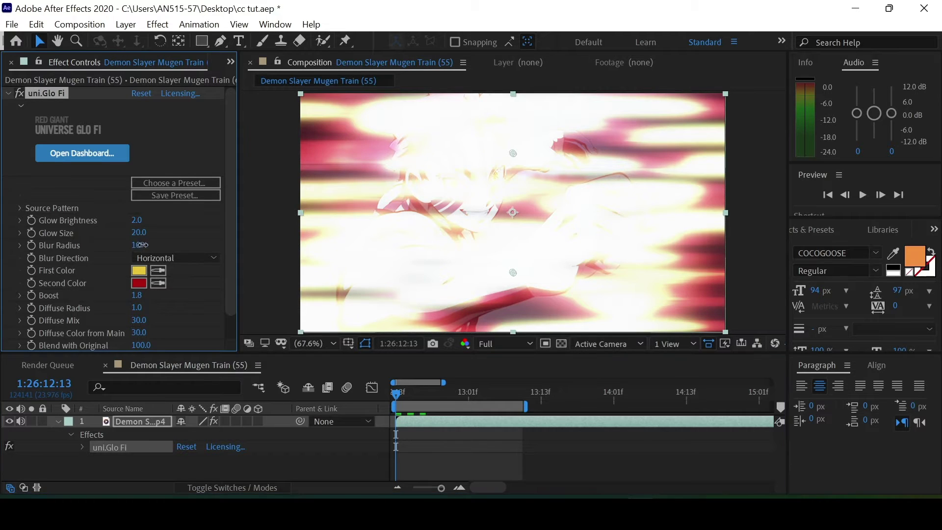
{"action": "mouse_move", "coordinate": [138, 245]}
{"action": "left_mouse_down"}
{"action": "mouse_move", "coordinate": [155, 245]}
{"action": "mouse_move", "coordinate": [115, 222]}
{"action": "left_mouse_up"}
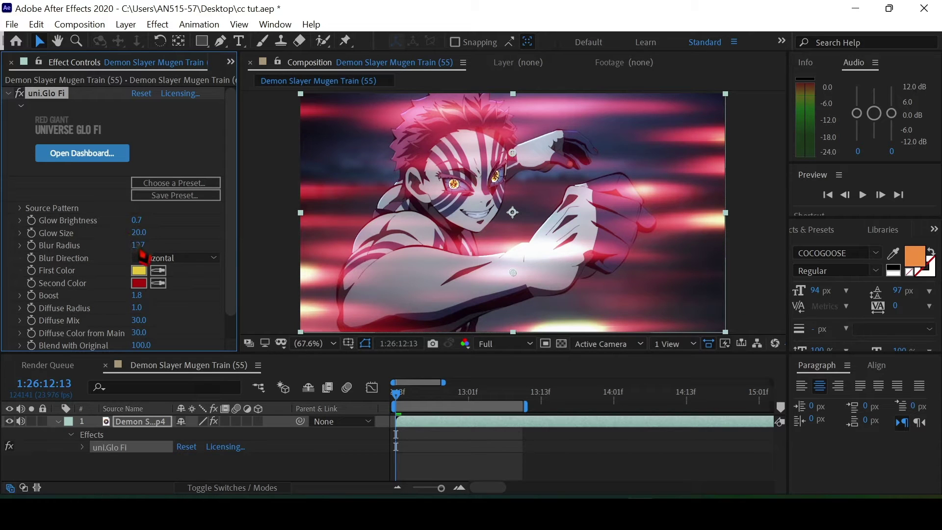
{"action": "mouse_move", "coordinate": [154, 247]}
{"action": "left_mouse_down"}
{"action": "mouse_move", "coordinate": [161, 233]}
{"action": "mouse_move", "coordinate": [210, 233]}
{"action": "left_mouse_up"}
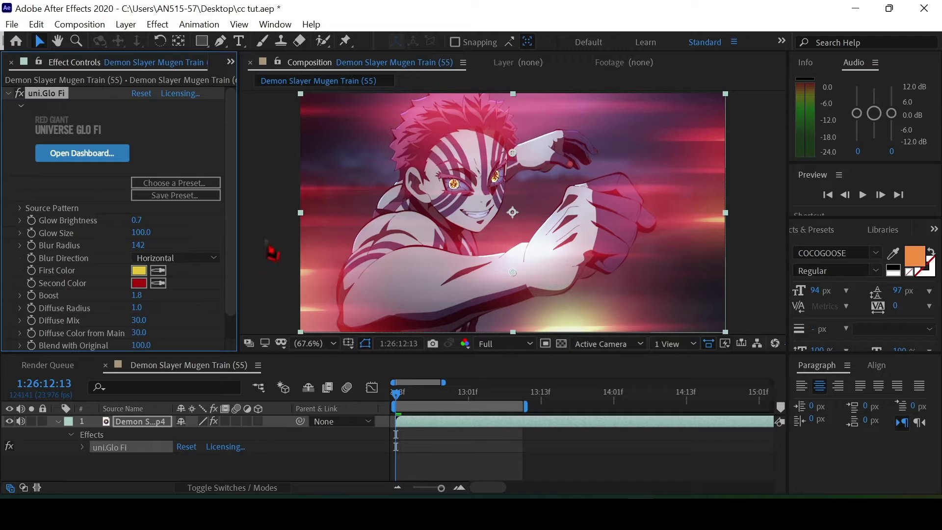
{"action": "scroll", "coordinate": [171, 284], "scroll_direction": "down", "scroll_amount": 1}
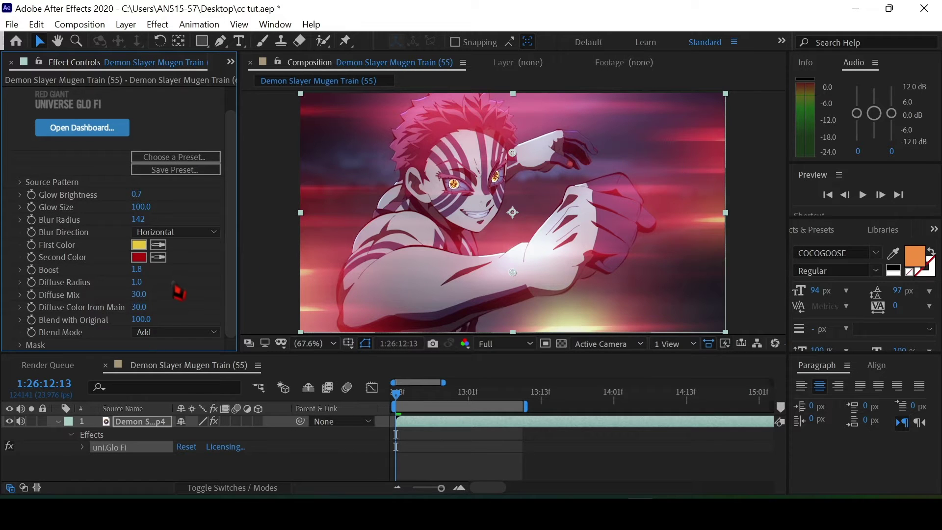
Change the glow's First Color from yellow to light cyan 38C3E7
{"action": "left_click", "coordinate": [139, 244]}
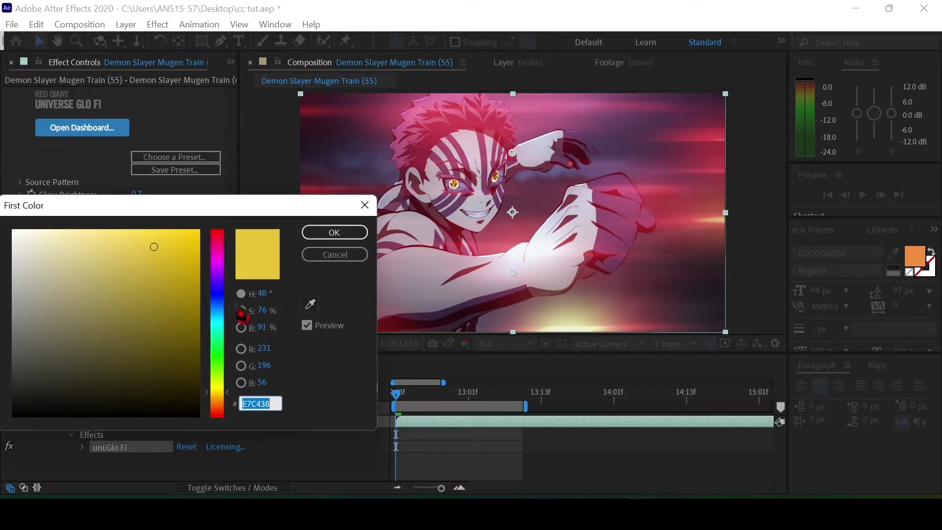
{"action": "mouse_move", "coordinate": [218, 314]}
{"action": "left_mouse_down"}
{"action": "mouse_move", "coordinate": [218, 251]}
{"action": "mouse_move", "coordinate": [226, 364]}
{"action": "mouse_move", "coordinate": [226, 316]}
{"action": "left_mouse_up"}
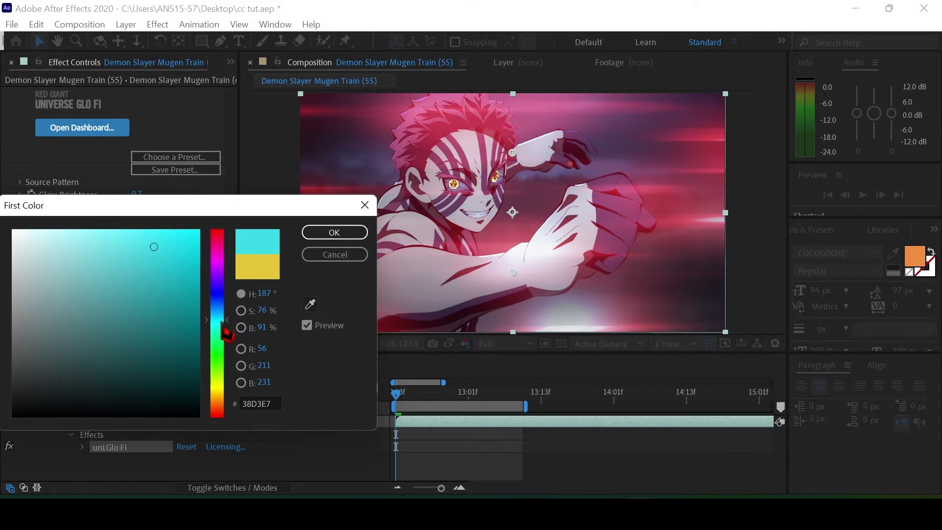
{"action": "left_click", "coordinate": [334, 232]}
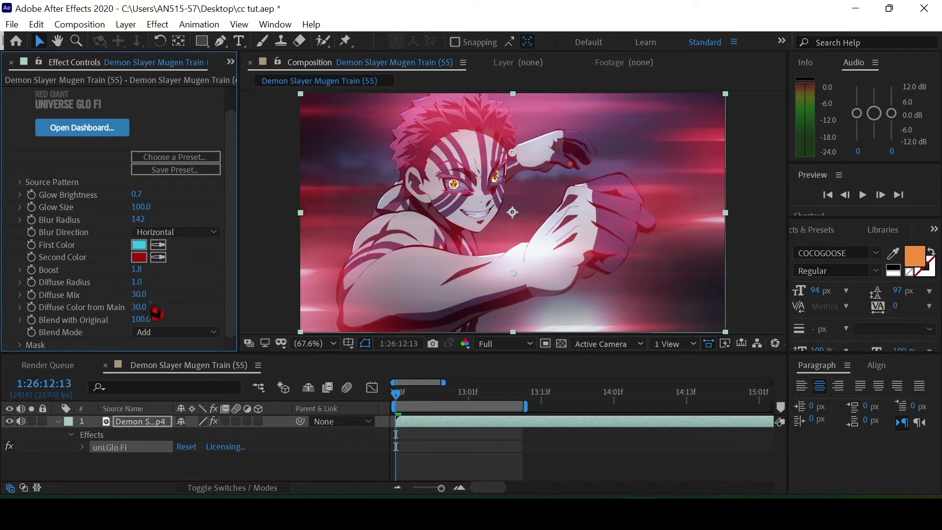
Set Diffuse Mix 12, Diffuse Color from Main 0, Boost 1.7, and keyframe Glow Brightness
{"action": "mouse_move", "coordinate": [139, 295]}
{"action": "left_mouse_down"}
{"action": "mouse_move", "coordinate": [41, 297]}
{"action": "mouse_move", "coordinate": [49, 295]}
{"action": "left_mouse_up"}
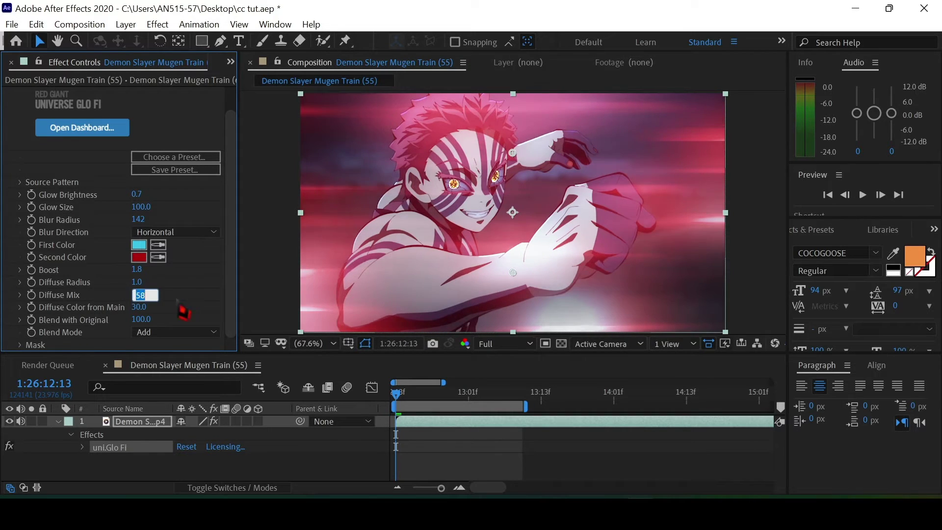
{"action": "type", "text": "12"}
{"action": "key", "text": "Return"}
{"action": "left_click_drag", "start_coordinate": [142, 318], "coordinate": [54, 307]}
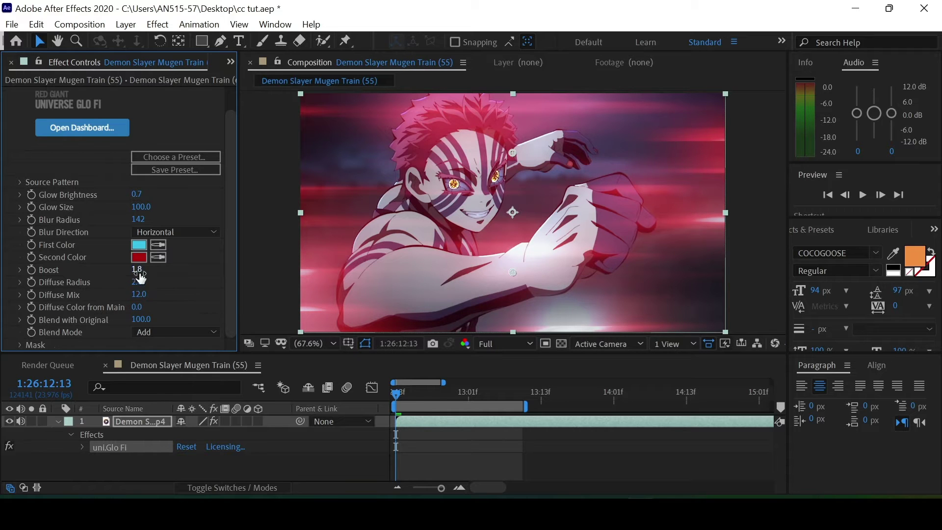
{"action": "left_click_drag", "start_coordinate": [145, 270], "coordinate": [140, 272]}
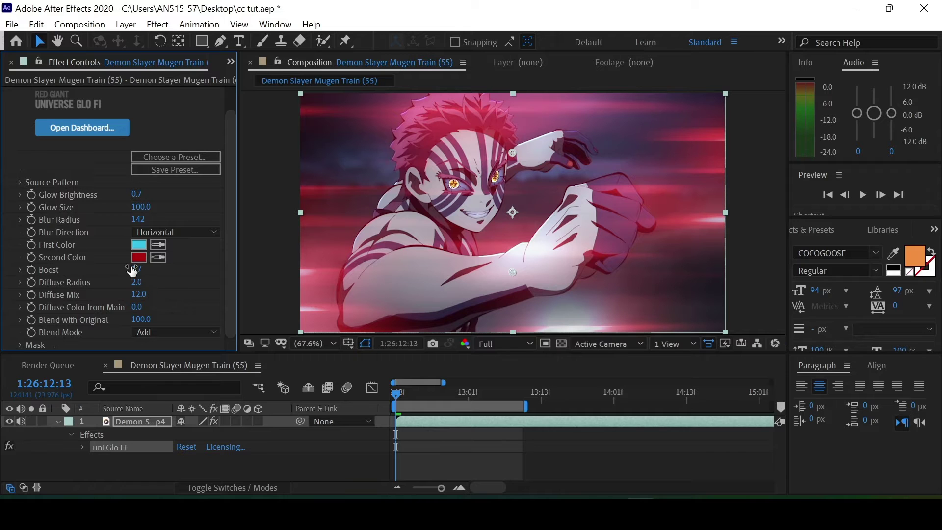
{"action": "left_click", "coordinate": [32, 194]}
{"action": "left_click_drag", "start_coordinate": [463, 412], "coordinate": [516, 432]}
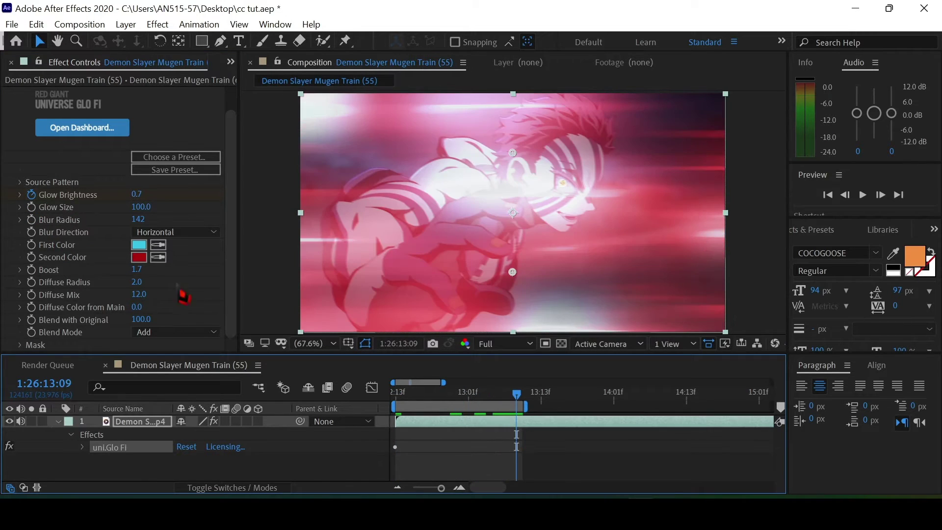
Add a Glow Brightness 0 keyframe at 1:26:13:09 and ease the keyframes
{"action": "left_click", "coordinate": [136, 193]}
{"action": "type", "text": "0"}
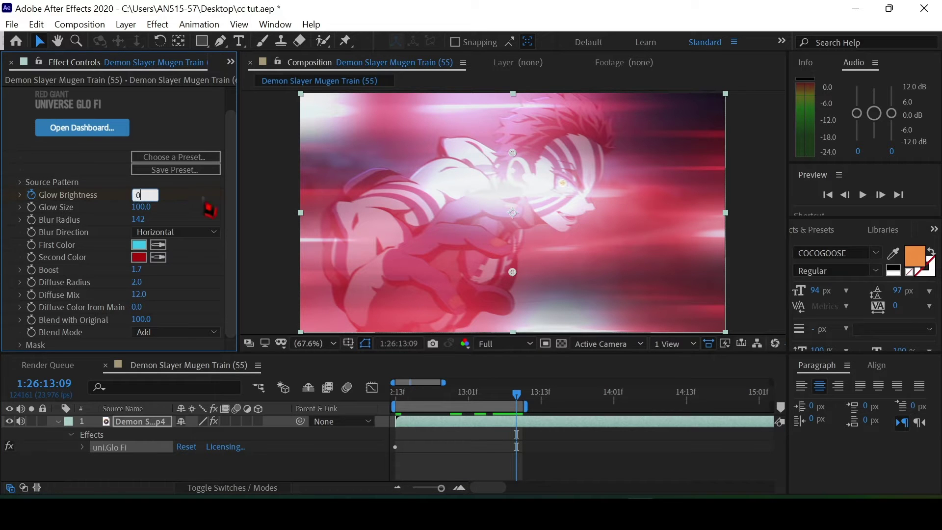
{"action": "key", "text": "Return"}
{"action": "mouse_move", "coordinate": [516, 417]}
{"action": "left_mouse_down"}
{"action": "mouse_move", "coordinate": [416, 417]}
{"action": "mouse_move", "coordinate": [438, 421]}
{"action": "left_mouse_up"}
{"action": "key", "text": "u"}
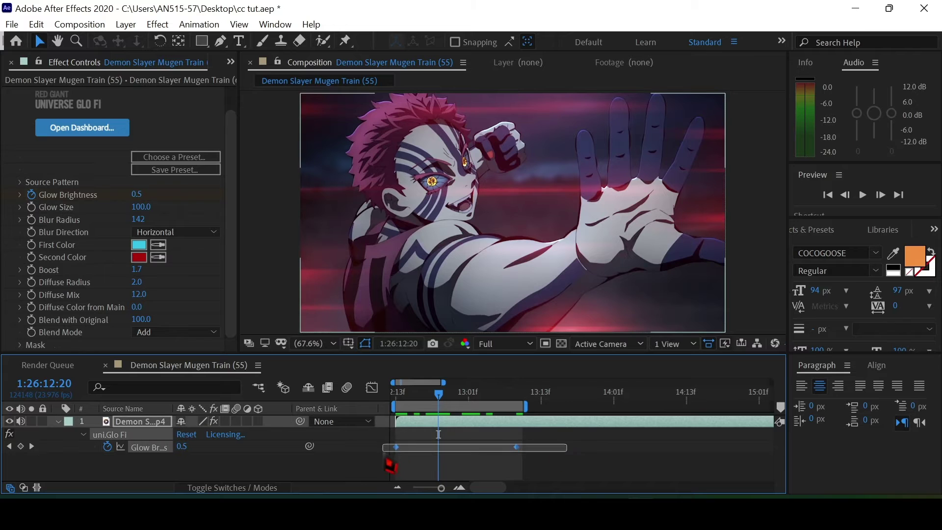
{"action": "right_click", "coordinate": [396, 446]}
{"action": "mouse_move", "coordinate": [442, 433]}
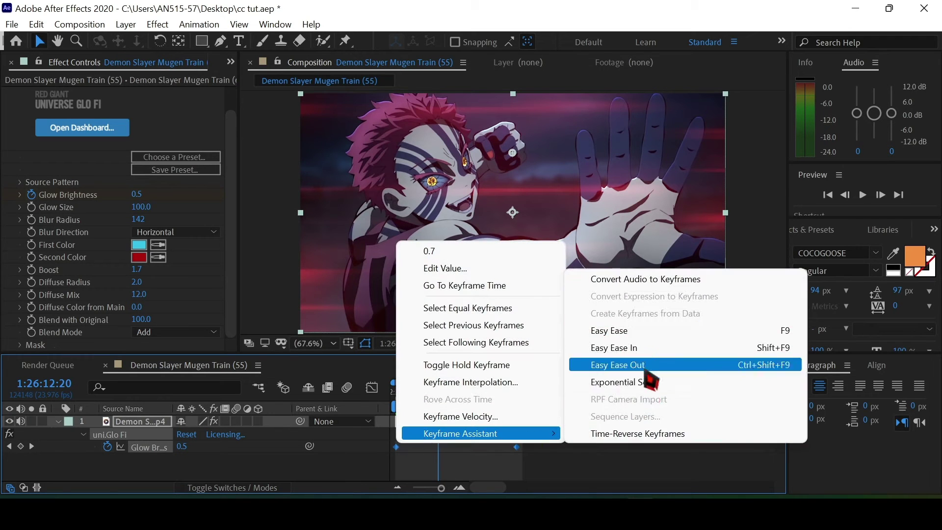
{"action": "left_click", "coordinate": [644, 372]}
Shape the Glow Brightness curve to drop steeply at first with a flattened tail
{"action": "left_click_drag", "start_coordinate": [441, 393], "coordinate": [396, 400]}
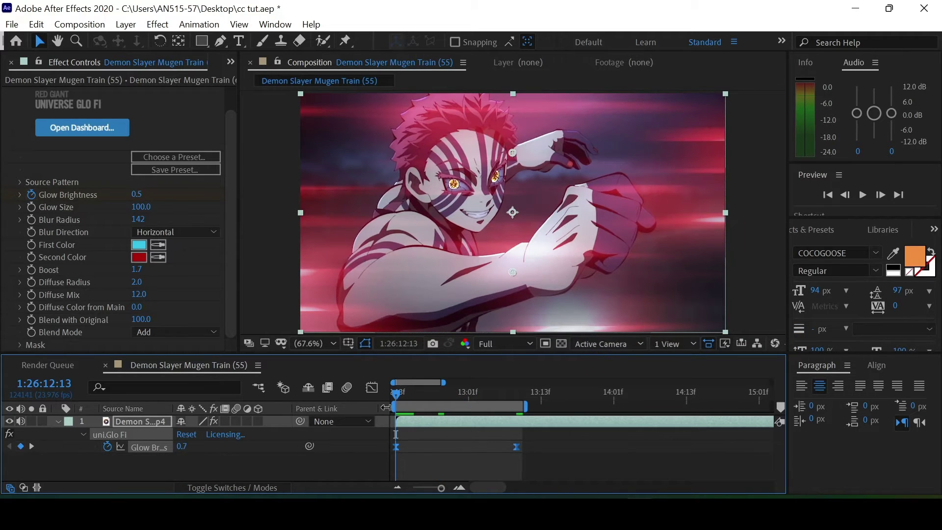
{"action": "left_click", "coordinate": [373, 387]}
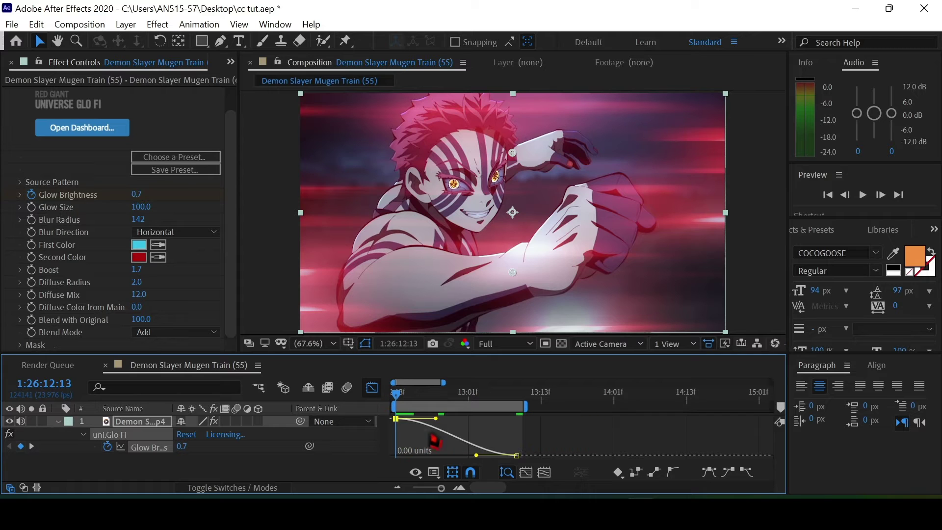
{"action": "left_click_drag", "start_coordinate": [436, 420], "coordinate": [393, 448]}
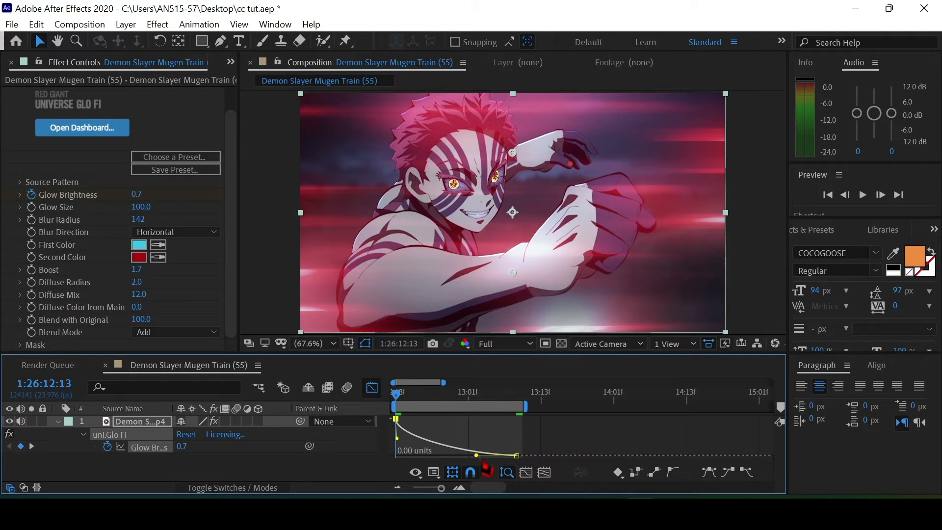
{"action": "left_click_drag", "start_coordinate": [478, 459], "coordinate": [440, 462]}
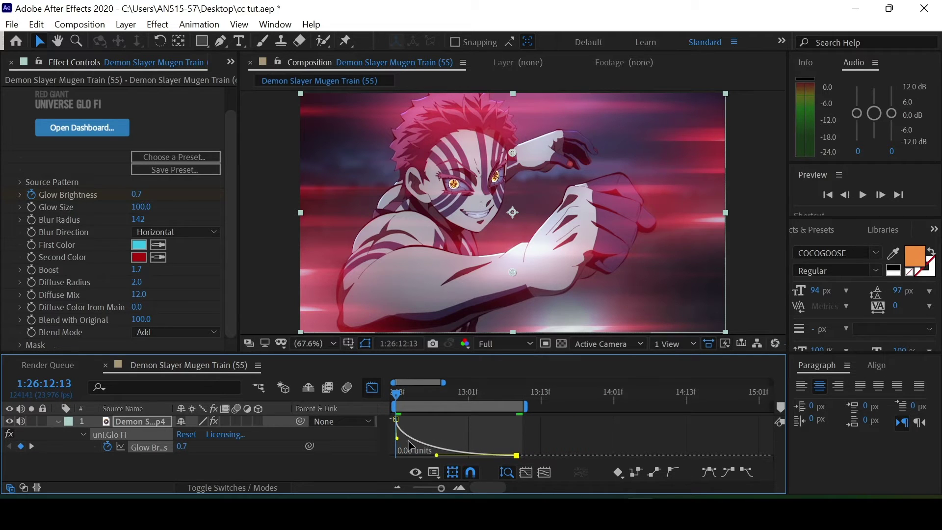
{"action": "left_click_drag", "start_coordinate": [398, 438], "coordinate": [404, 447]}
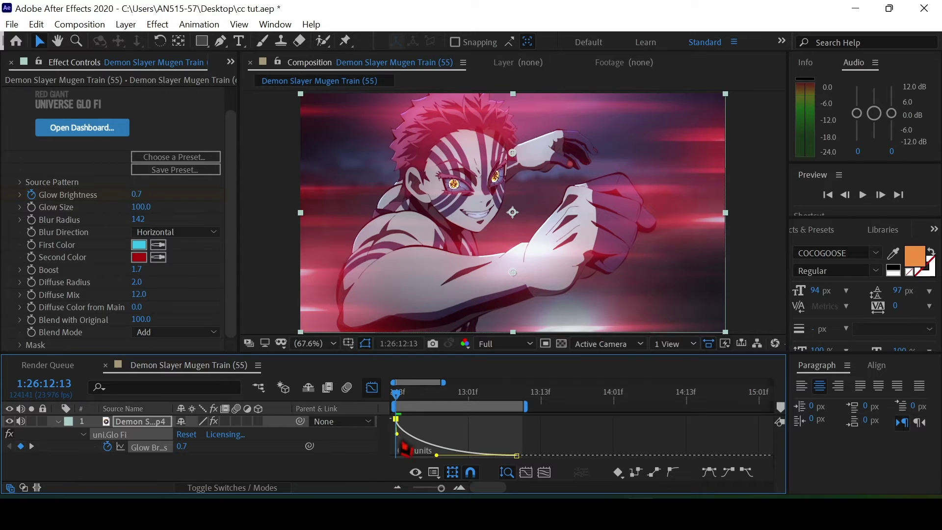
{"action": "left_click", "coordinate": [372, 387]}
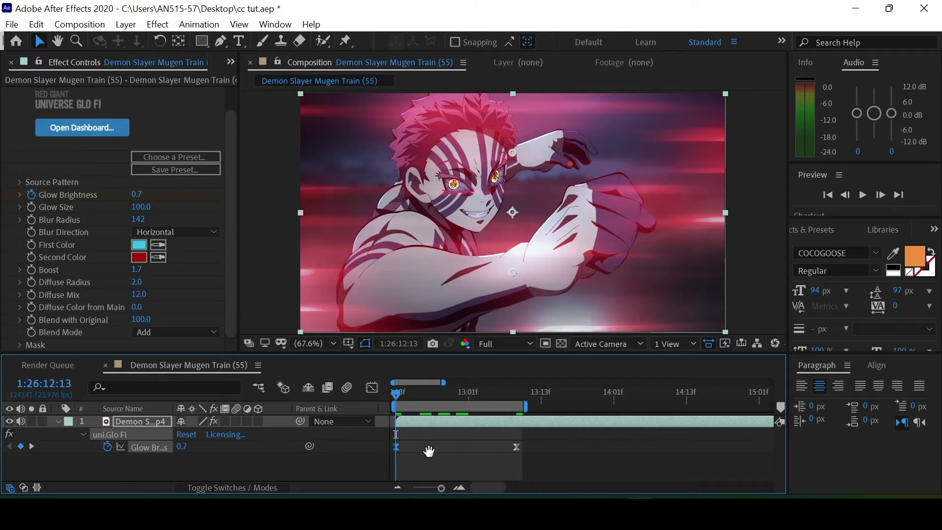
Preview the glow, then stretch the Glow Brightness ease in the speed graph
{"action": "left_click", "coordinate": [447, 462]}
{"action": "key", "text": "space"}
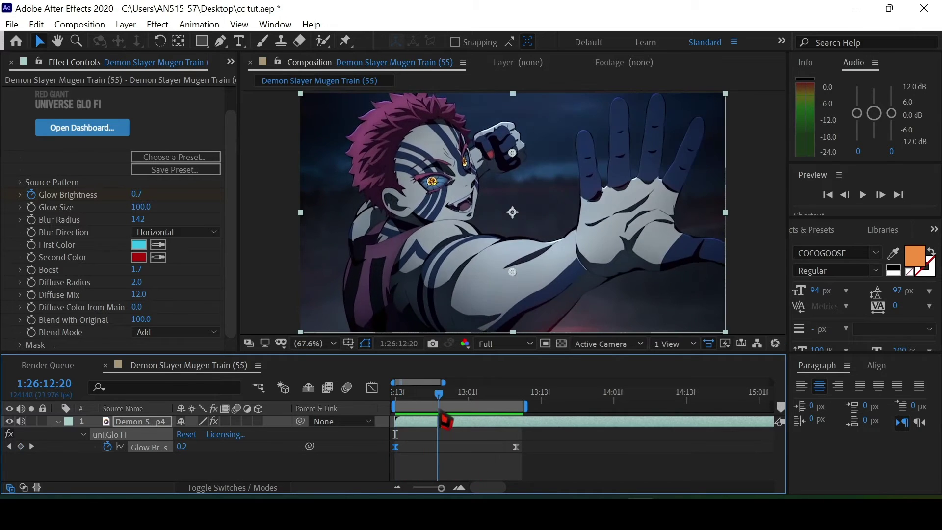
{"action": "left_click", "coordinate": [399, 424]}
{"action": "left_click", "coordinate": [372, 388]}
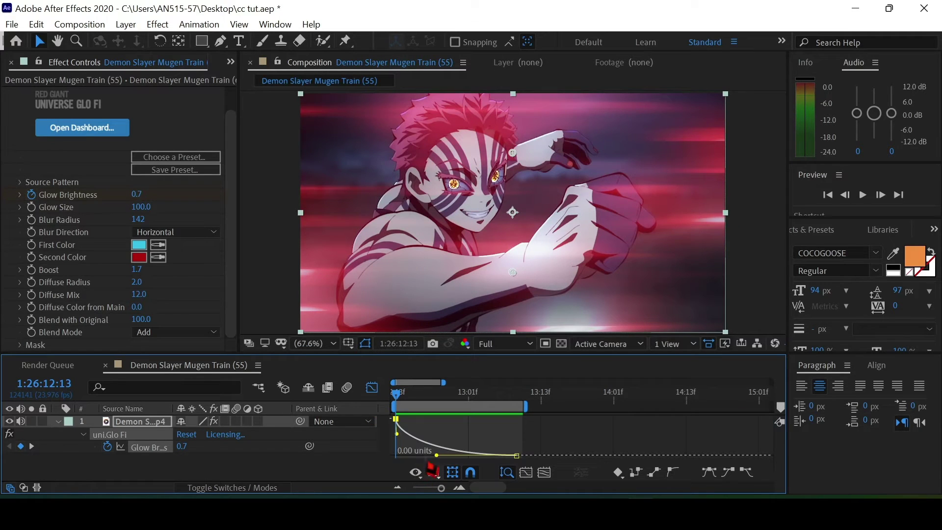
{"action": "left_click_drag", "start_coordinate": [437, 456], "coordinate": [476, 464]}
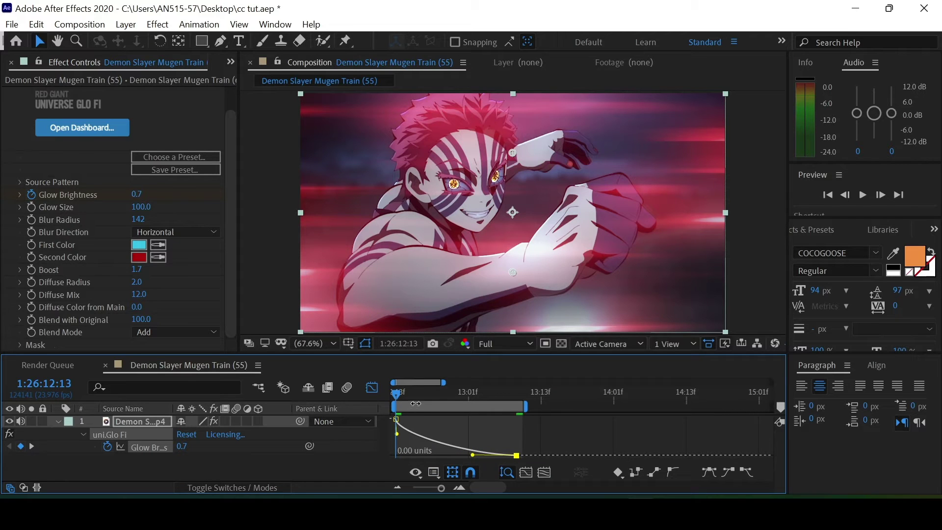
{"action": "left_click", "coordinate": [469, 393]}
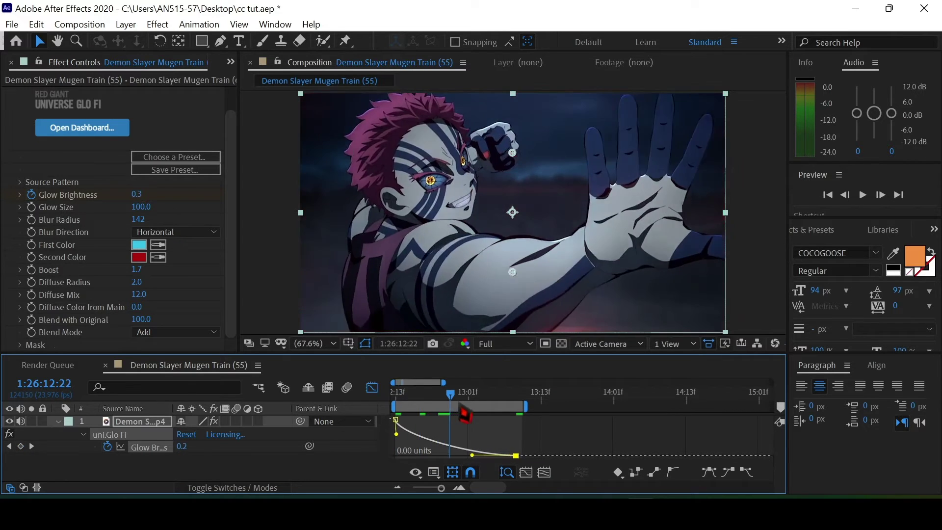
{"action": "left_click_drag", "start_coordinate": [475, 418], "coordinate": [501, 429]}
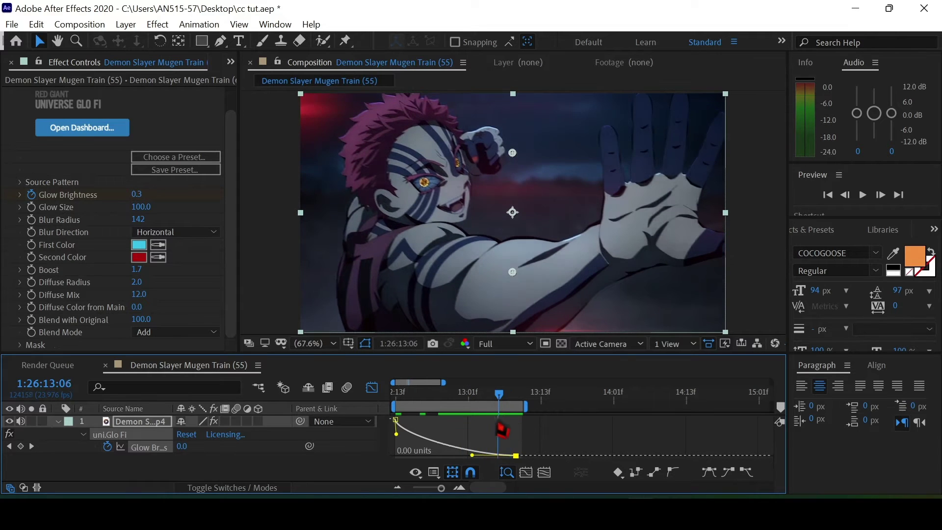
Set Blur Radius to 141 and Glow Size to 89, then preview from the start
{"action": "left_click_drag", "start_coordinate": [138, 219], "coordinate": [132, 208]}
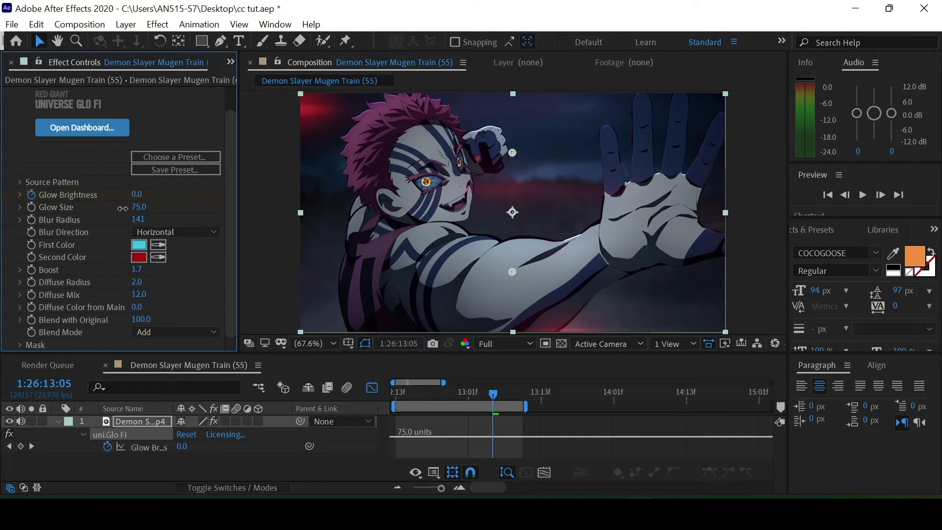
{"action": "left_click_drag", "start_coordinate": [122, 209], "coordinate": [150, 214]}
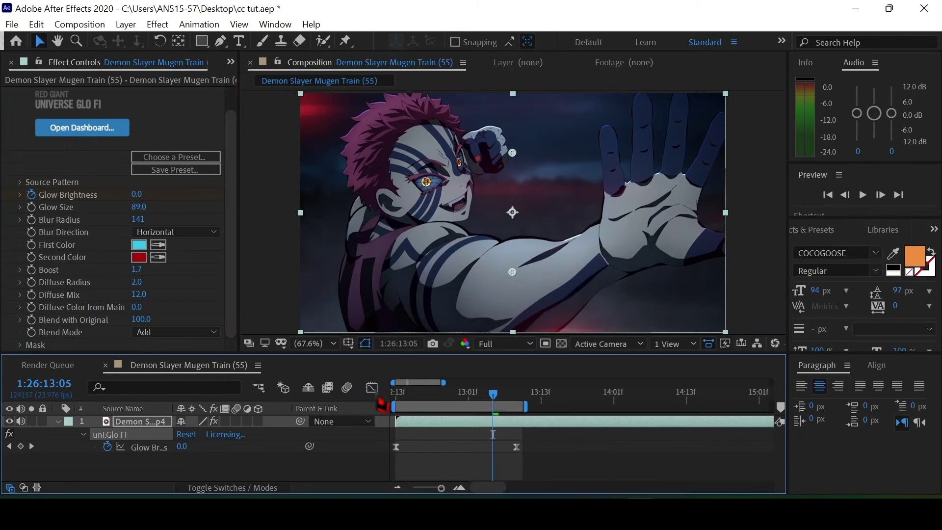
{"action": "left_click", "coordinate": [374, 389]}
{"action": "key", "text": "Home"}
{"action": "key", "text": "space"}
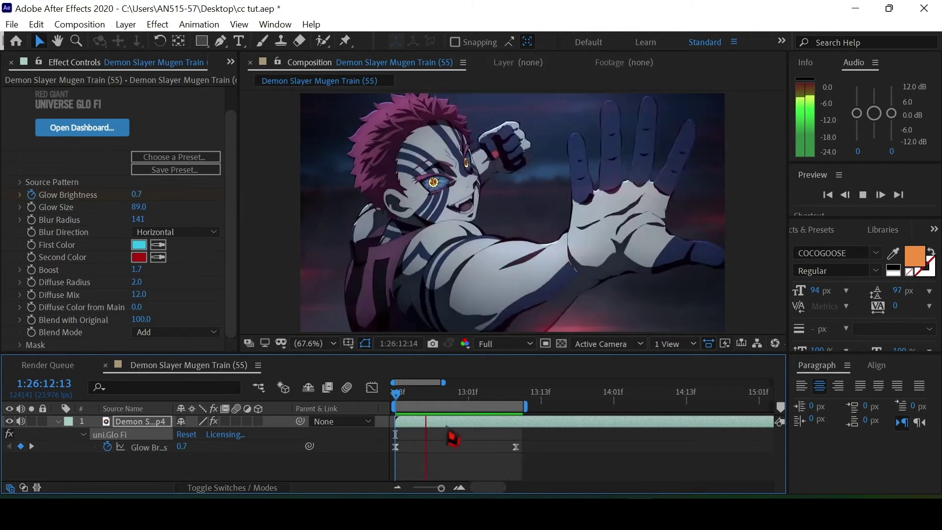
{"action": "key", "text": "space"}
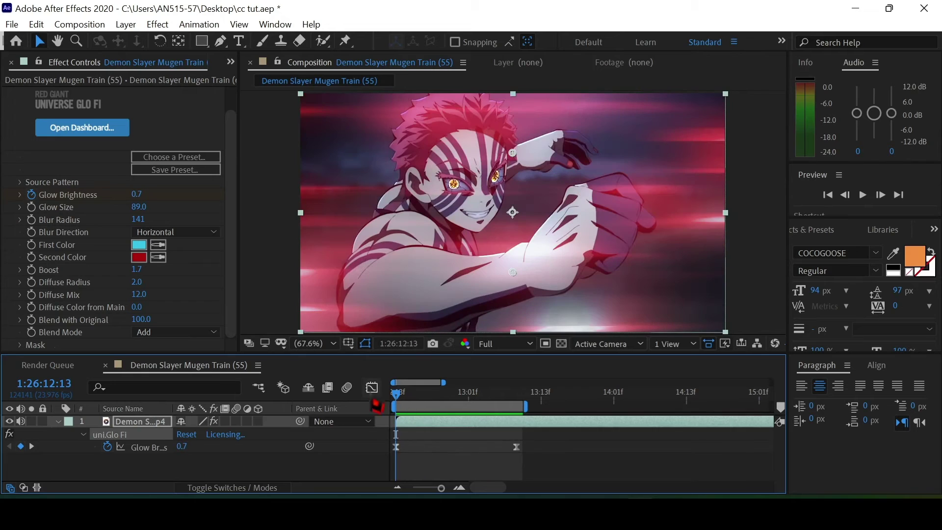
Soften the start of the Glow Brightness ease in the value graph and preview it
{"action": "key", "text": "shift+F3"}
{"action": "left_click", "coordinate": [147, 447]}
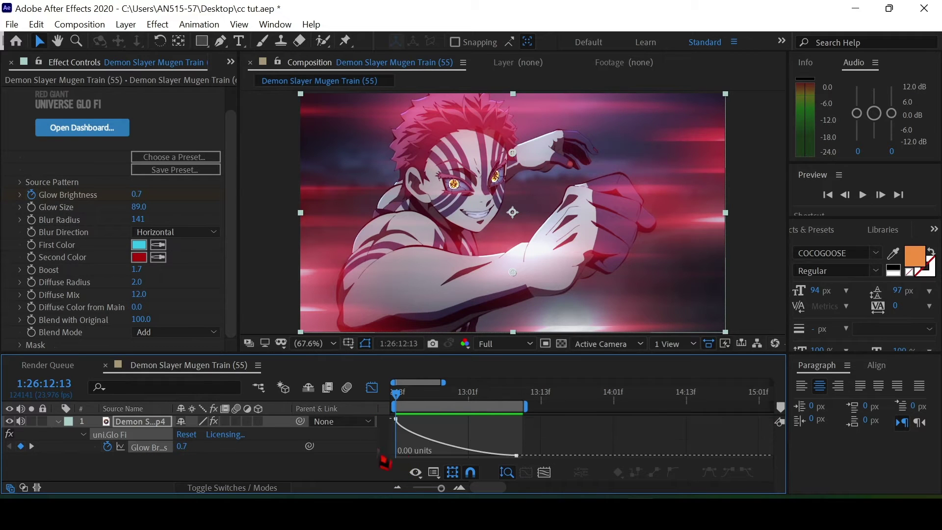
{"action": "mouse_move", "coordinate": [402, 444]}
{"action": "left_mouse_down"}
{"action": "mouse_move", "coordinate": [418, 433]}
{"action": "mouse_move", "coordinate": [411, 422]}
{"action": "left_mouse_up"}
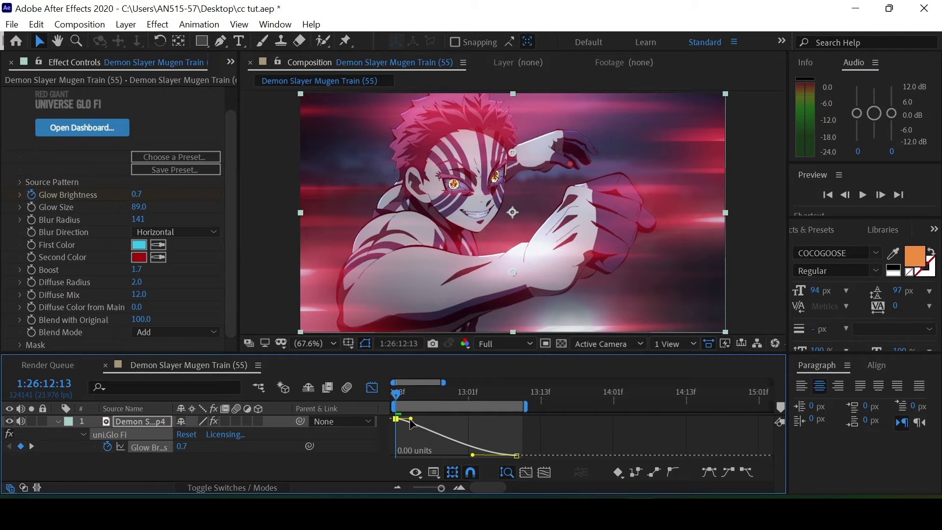
{"action": "left_click", "coordinate": [372, 388]}
{"action": "key", "text": "space"}
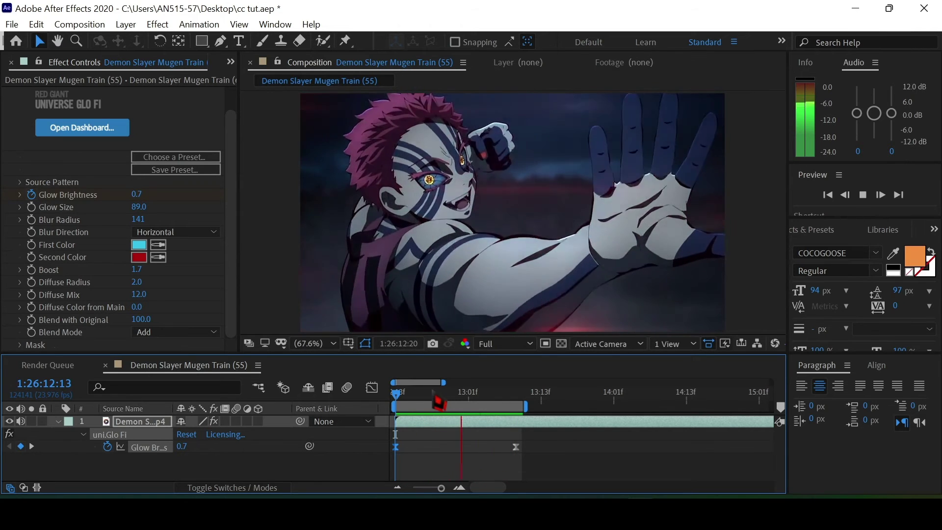
{"action": "left_click", "coordinate": [411, 423]}
Recheck the Glow Brightness graph and preview the glow fade once more
{"action": "key", "text": "shift+F3"}
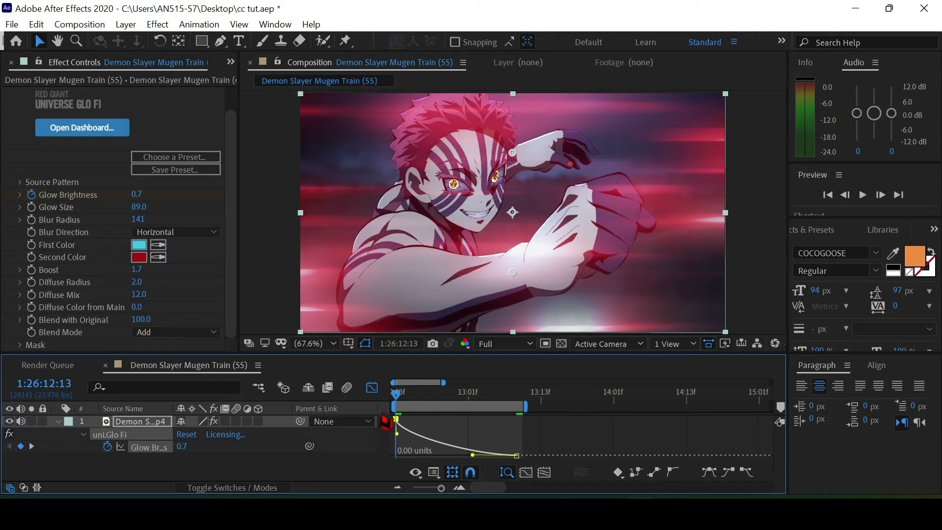
{"action": "key", "text": "shift+F3"}
{"action": "key", "text": "h"}
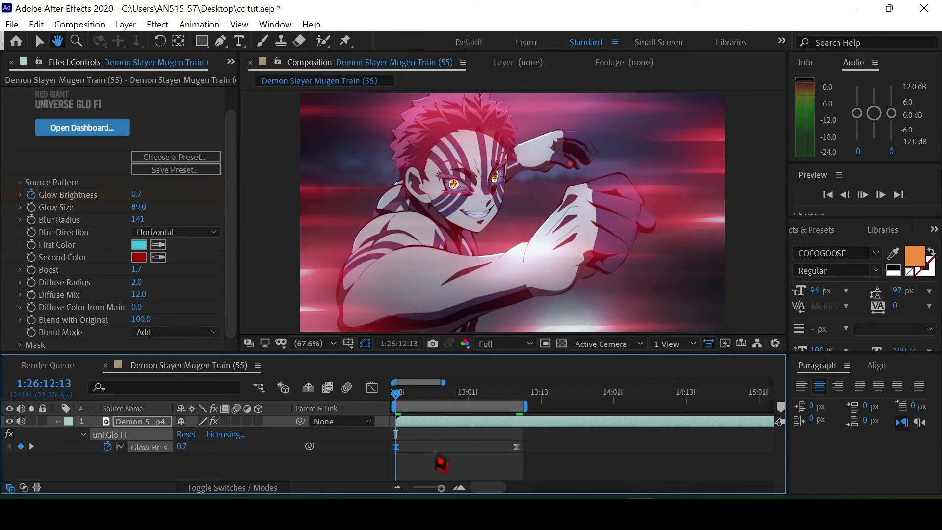
{"action": "key", "text": "space"}
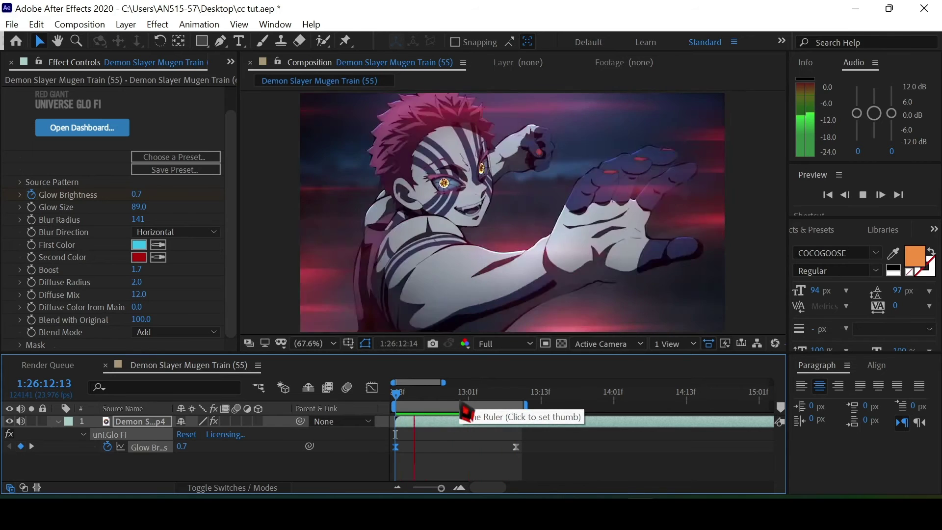
{"action": "key", "text": "space"}
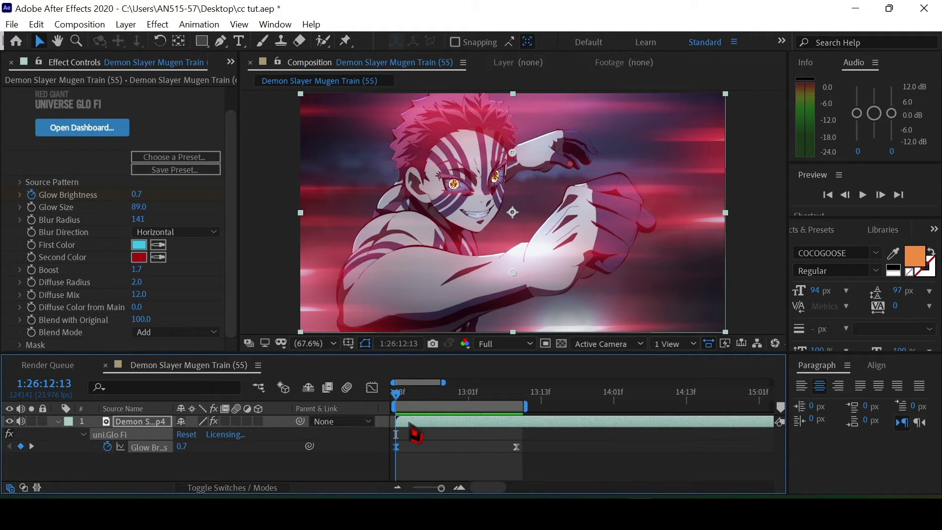
{"action": "key", "text": "ctrl+space"}
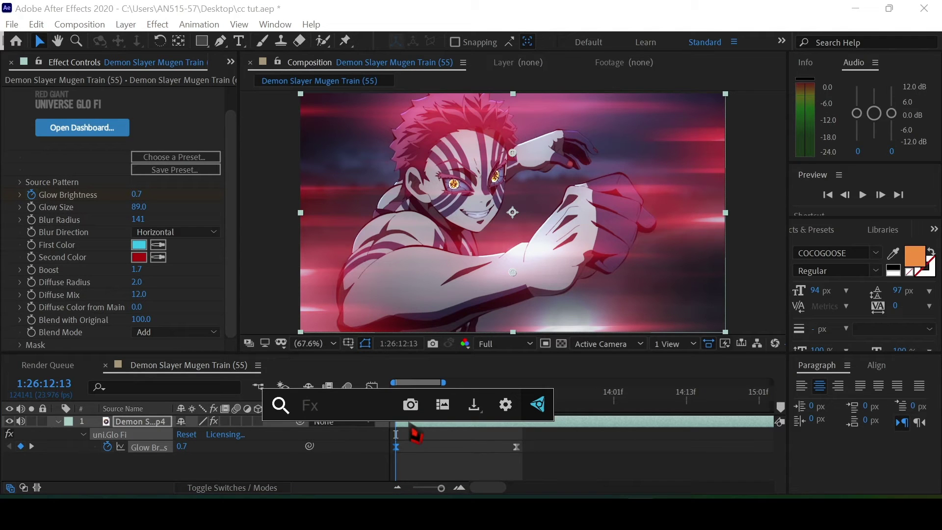
Search 'blu' and apply BCC Lens Blur OBS to the clip layer
{"action": "type", "text": "blu"}
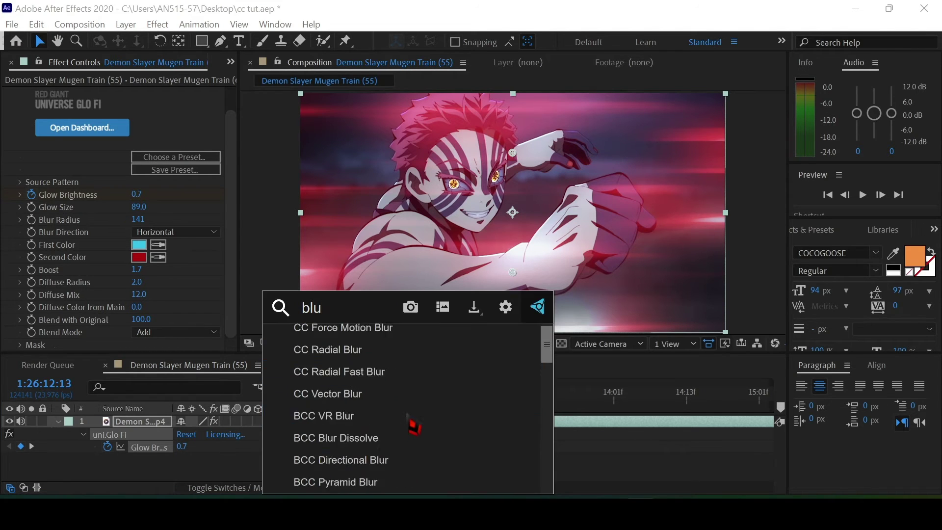
{"action": "scroll", "coordinate": [400, 435], "scroll_direction": "down", "scroll_amount": 3}
{"action": "scroll", "coordinate": [380, 441], "scroll_direction": "down", "scroll_amount": 2}
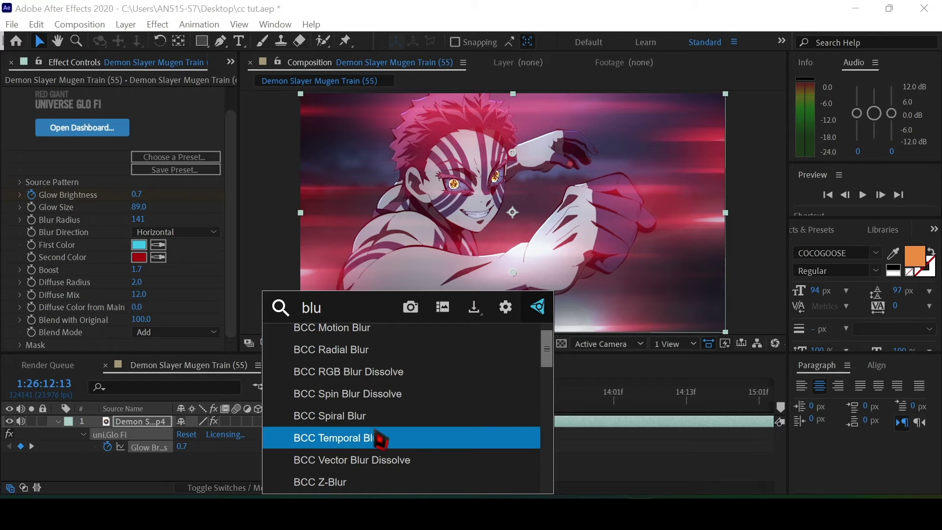
{"action": "scroll", "coordinate": [380, 438], "scroll_direction": "down", "scroll_amount": 1}
{"action": "scroll", "coordinate": [380, 437], "scroll_direction": "up", "scroll_amount": 7}
{"action": "scroll", "coordinate": [380, 437], "scroll_direction": "up", "scroll_amount": 3}
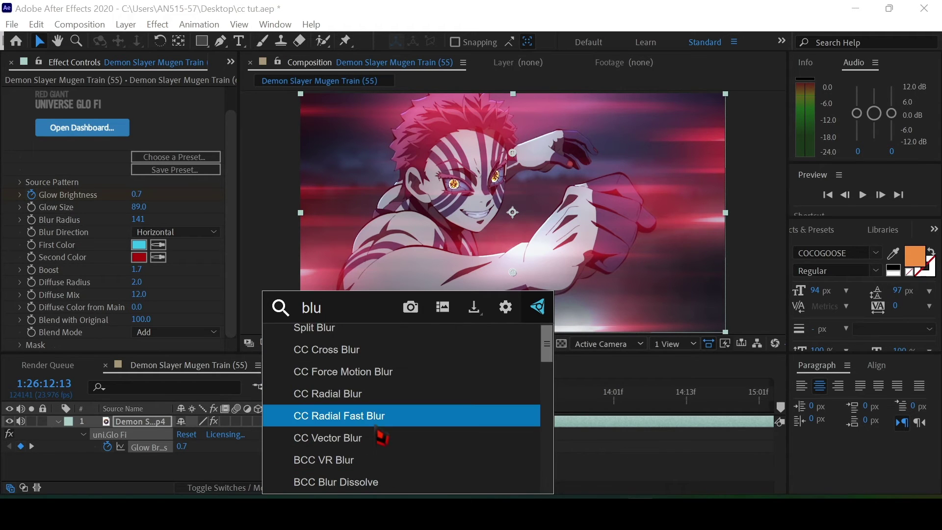
{"action": "scroll", "coordinate": [380, 436], "scroll_direction": "down", "scroll_amount": 1}
{"action": "scroll", "coordinate": [385, 434], "scroll_direction": "down", "scroll_amount": 1}
{"action": "scroll", "coordinate": [396, 456], "scroll_direction": "down", "scroll_amount": 1}
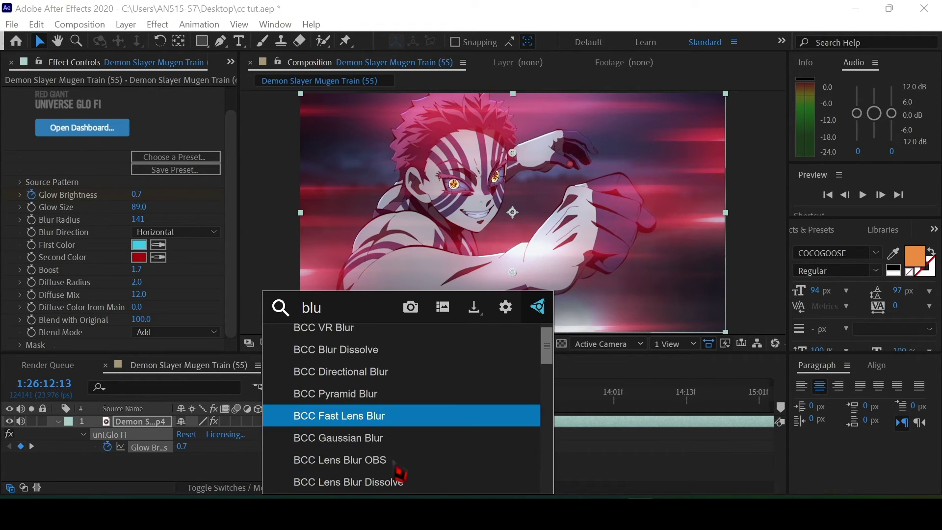
{"action": "left_click", "coordinate": [395, 468]}
{"action": "scroll", "coordinate": [33, 147], "scroll_direction": "up", "scroll_amount": 5}
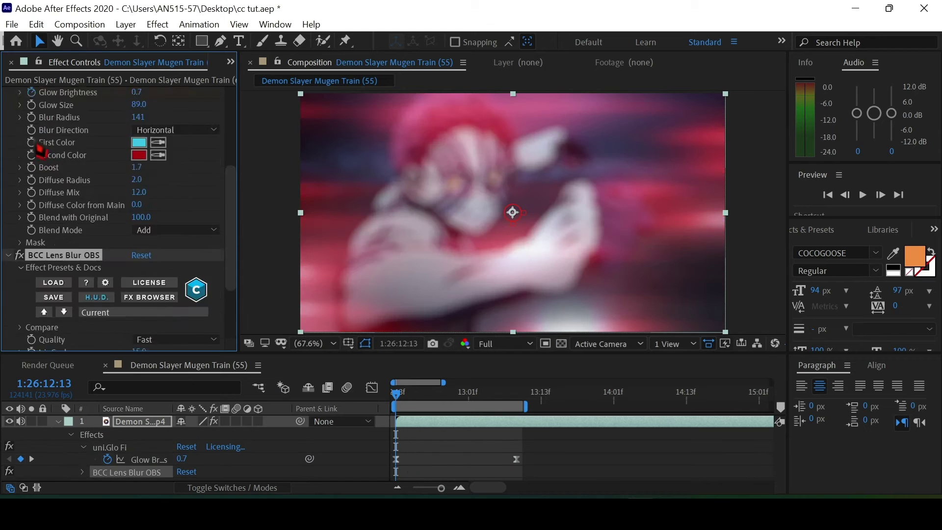
{"action": "scroll", "coordinate": [33, 142], "scroll_direction": "up", "scroll_amount": 2}
{"action": "left_click", "coordinate": [9, 92]}
Move BCC Lens Blur OBS above uni.Glo Fi, set Iris Scale 7.0, and raise Gamma
{"action": "left_click_drag", "start_coordinate": [49, 105], "coordinate": [45, 92]}
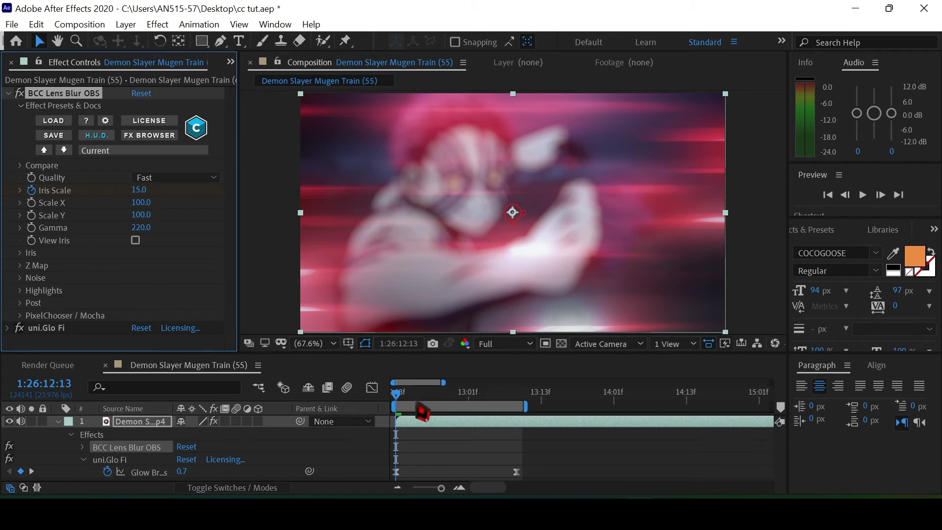
{"action": "key", "text": "u"}
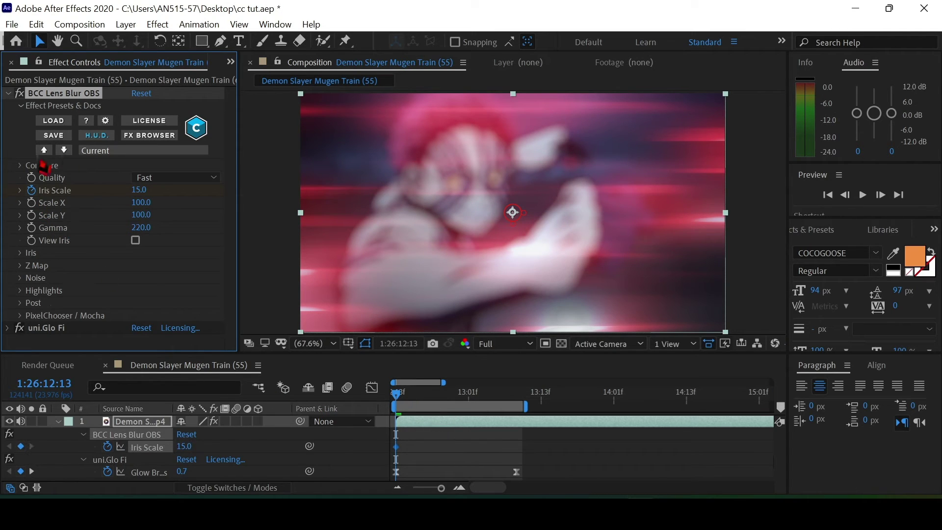
{"action": "left_click_drag", "start_coordinate": [140, 190], "coordinate": [139, 197]}
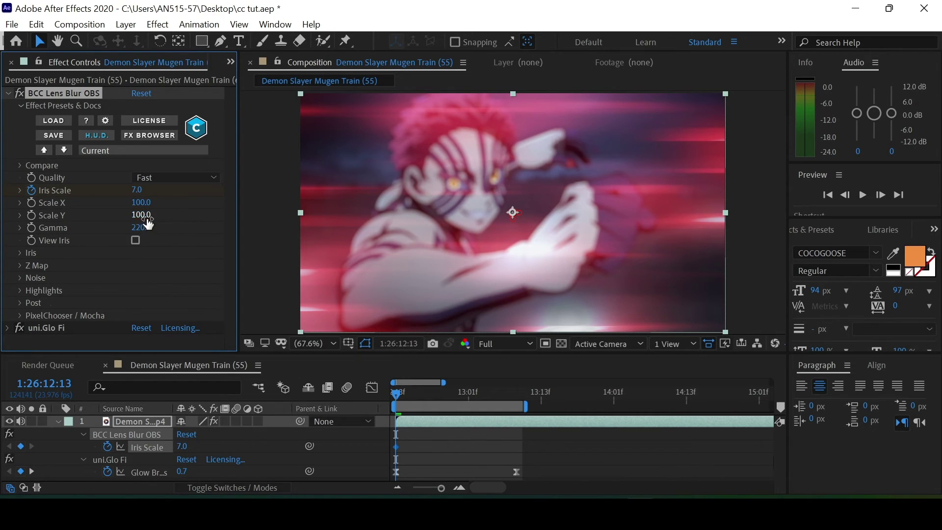
{"action": "mouse_move", "coordinate": [142, 231]}
{"action": "left_mouse_down"}
{"action": "mouse_move", "coordinate": [275, 235]}
{"action": "mouse_move", "coordinate": [178, 235]}
{"action": "left_mouse_up"}
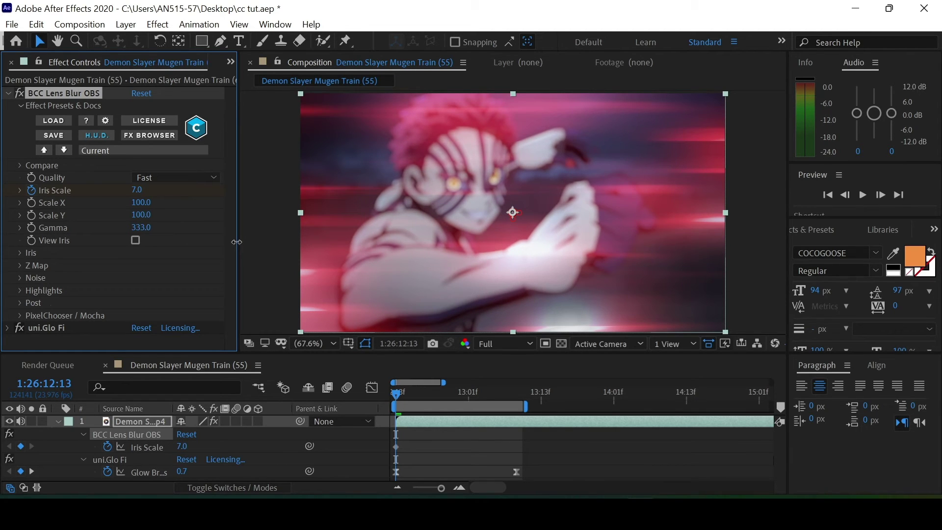
{"action": "left_click_drag", "start_coordinate": [239, 242], "coordinate": [326, 247]}
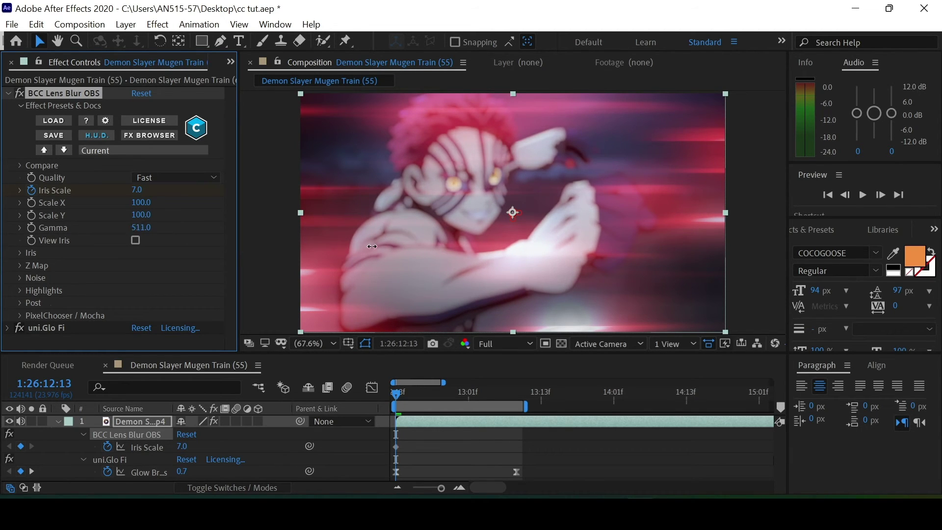
{"action": "left_click", "coordinate": [148, 239]}
{"action": "type", "text": "550"}
Commit Gamma 550 and keyframe Iris Scale to 0.0 at 1:26:13:08
{"action": "key", "text": "Return"}
{"action": "left_click", "coordinate": [438, 407]}
{"action": "left_click", "coordinate": [510, 393]}
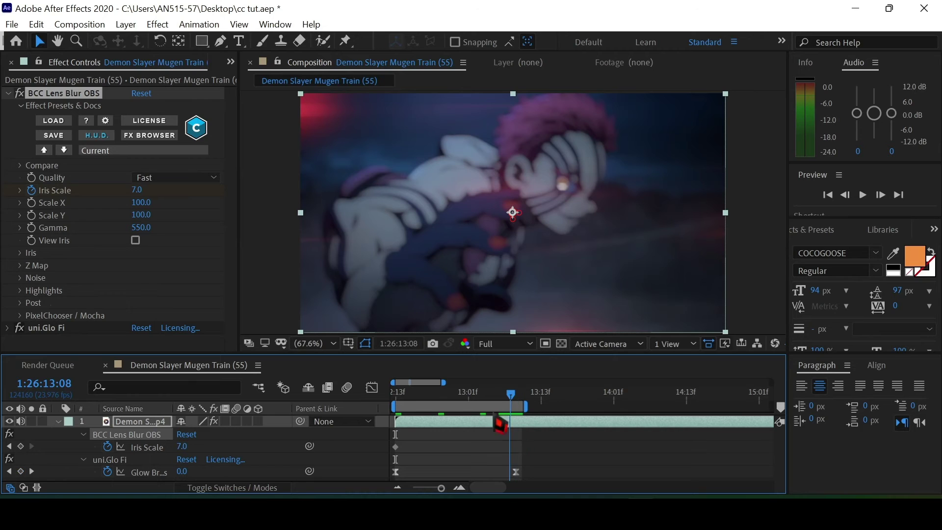
{"action": "left_click_drag", "start_coordinate": [150, 189], "coordinate": [127, 189]}
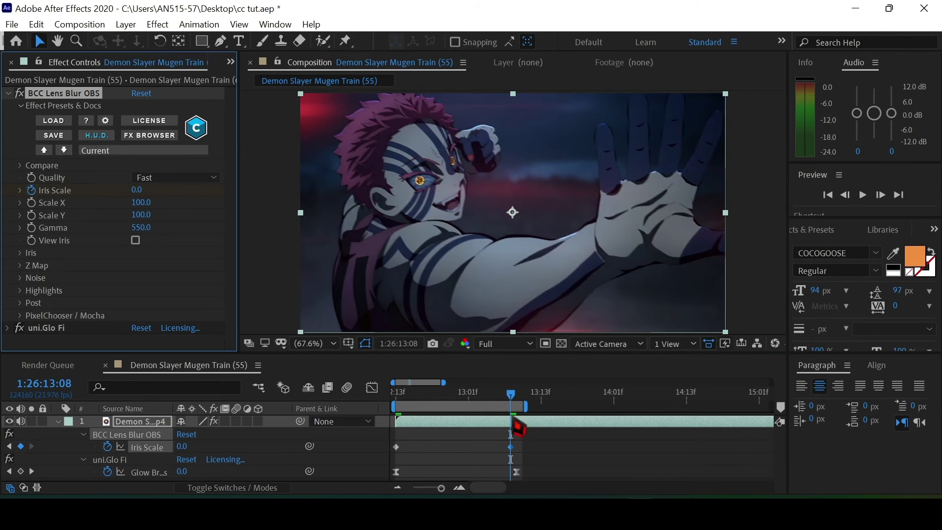
Easy Ease the Iris Scale keyframes and pull the handles for a steep early drop
{"action": "left_click", "coordinate": [365, 468]}
{"action": "key", "text": "ctrl+a"}
{"action": "right_click", "coordinate": [403, 459]}
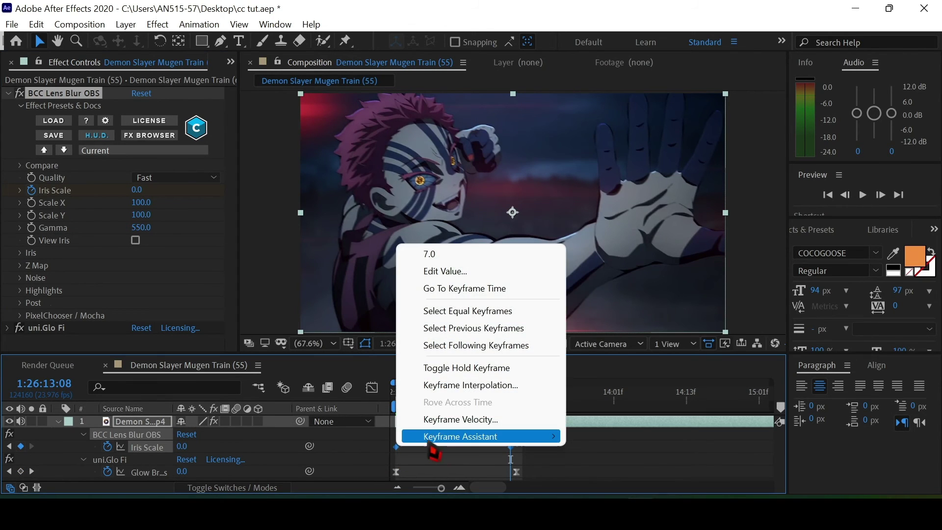
{"action": "mouse_move", "coordinate": [442, 435]}
{"action": "left_click", "coordinate": [603, 330]}
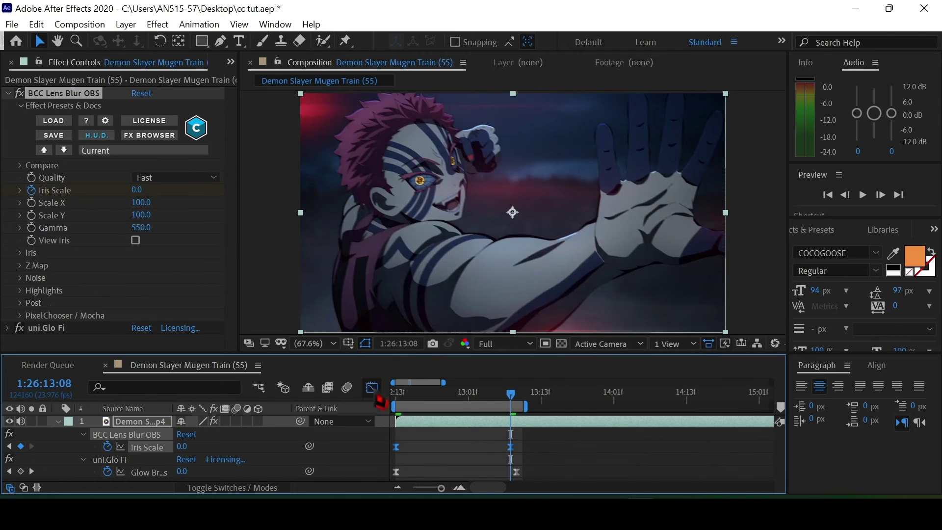
{"action": "left_click", "coordinate": [372, 387]}
{"action": "mouse_move", "coordinate": [399, 421]}
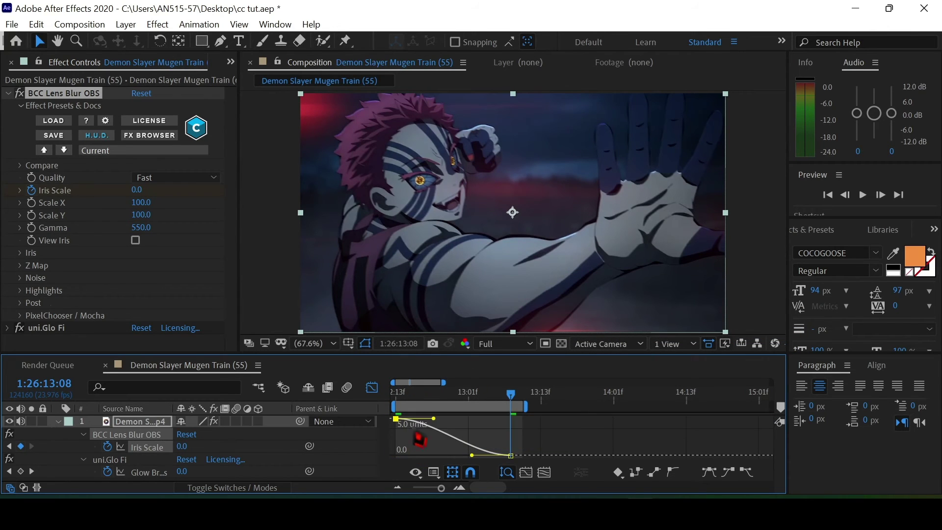
{"action": "mouse_move", "coordinate": [433, 421]}
{"action": "left_mouse_down"}
{"action": "mouse_move", "coordinate": [396, 441]}
{"action": "mouse_move", "coordinate": [396, 425]}
{"action": "left_mouse_up"}
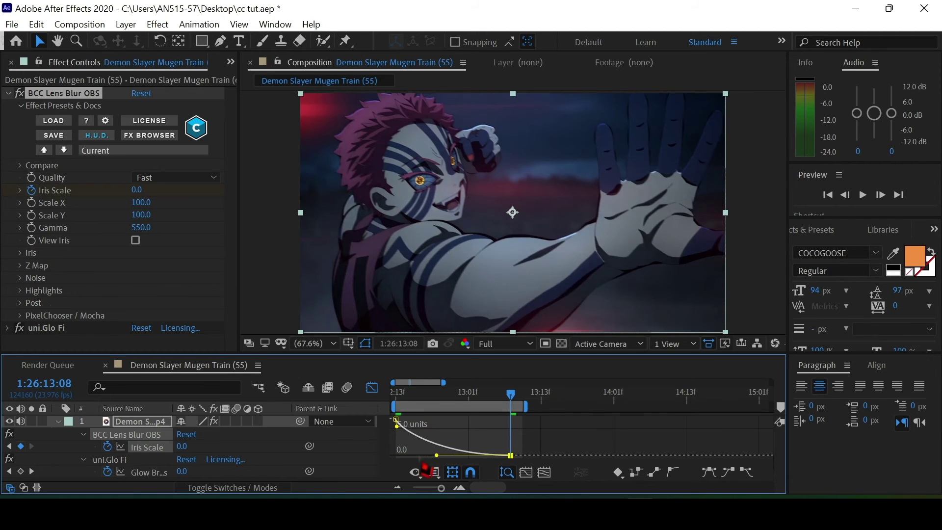
{"action": "left_click_drag", "start_coordinate": [425, 466], "coordinate": [412, 464]}
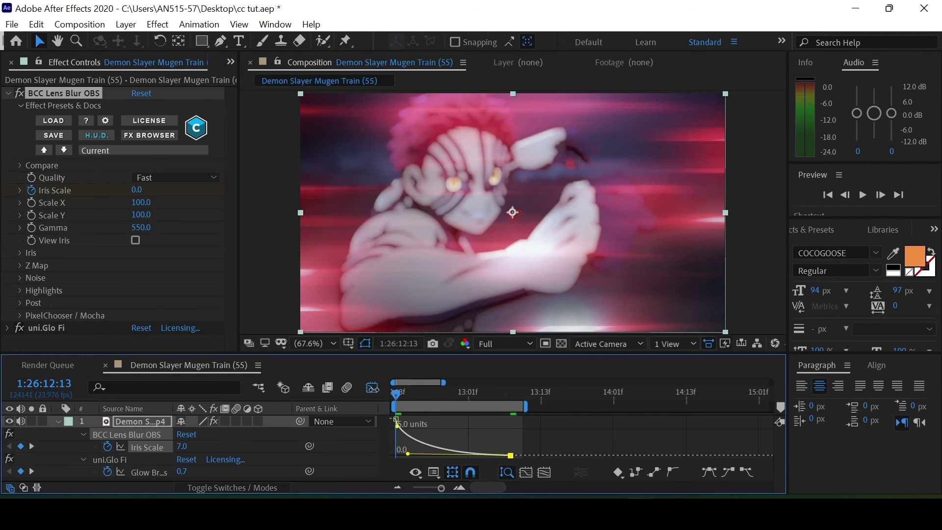
Preview the eased blur and glow, checking Iris Scale reads 2.6 at 1:26:12:17
{"action": "left_click", "coordinate": [372, 388]}
{"action": "key", "text": "space"}
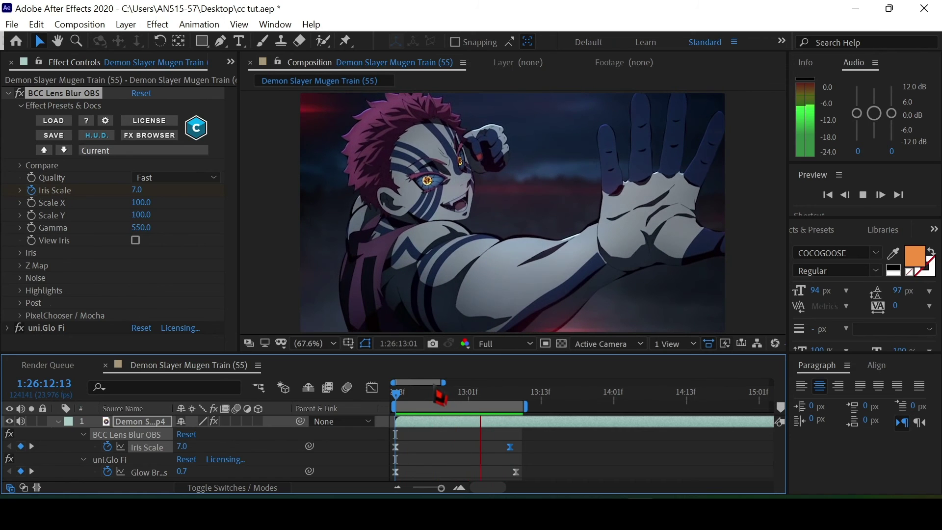
{"action": "left_click", "coordinate": [471, 402]}
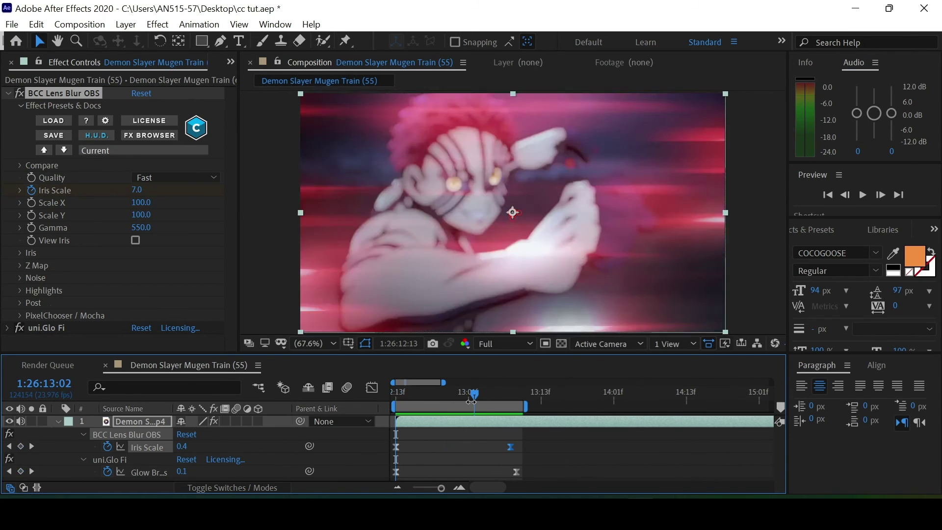
{"action": "left_click_drag", "start_coordinate": [469, 411], "coordinate": [420, 410]}
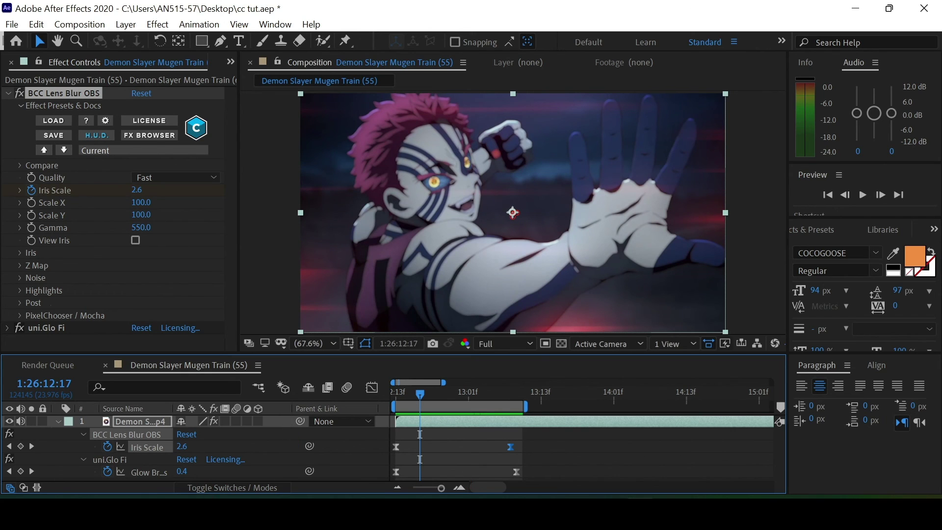
In the Graph Editor, shape the Glow Brightness 0.7-to-0.0 curve into a steep ease-out
{"action": "left_click", "coordinate": [157, 472]}
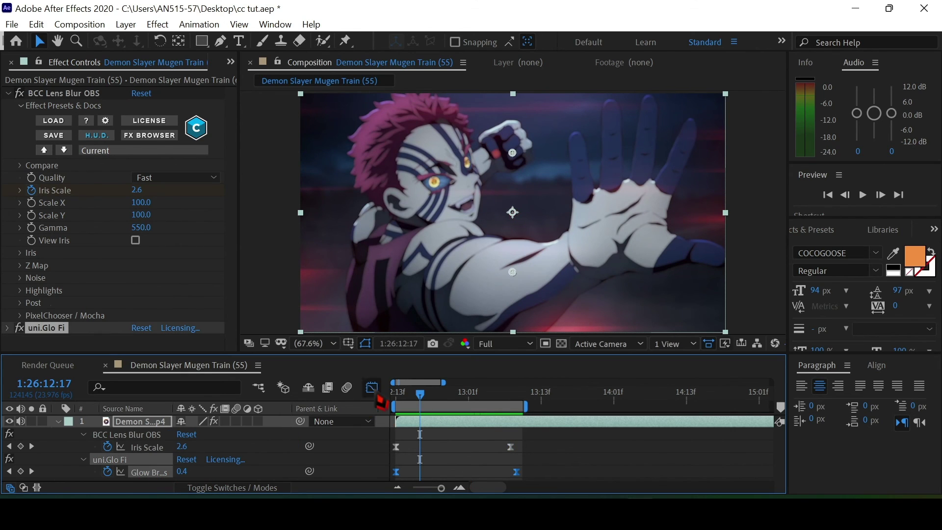
{"action": "left_click", "coordinate": [372, 387]}
{"action": "left_click", "coordinate": [395, 420]}
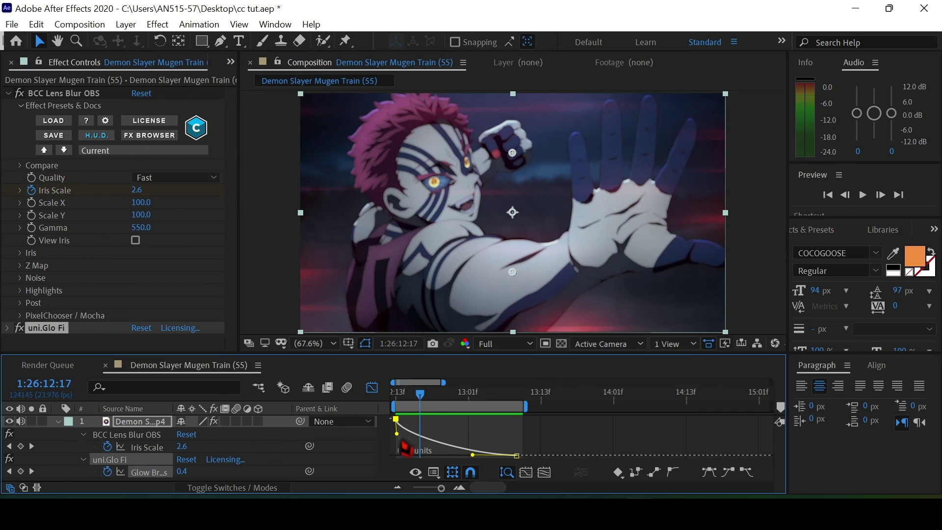
{"action": "left_click_drag", "start_coordinate": [402, 443], "coordinate": [397, 458]}
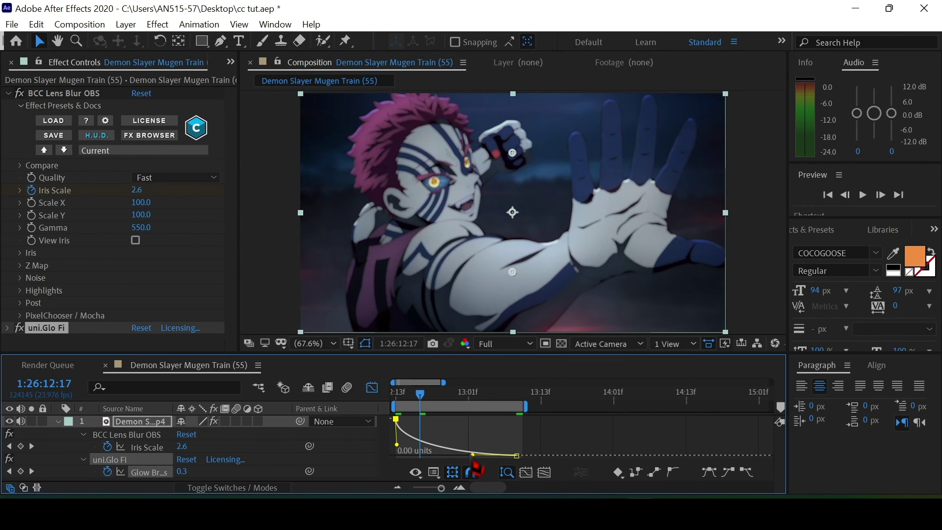
{"action": "left_click", "coordinate": [516, 455]}
{"action": "left_click_drag", "start_coordinate": [510, 454], "coordinate": [514, 430]}
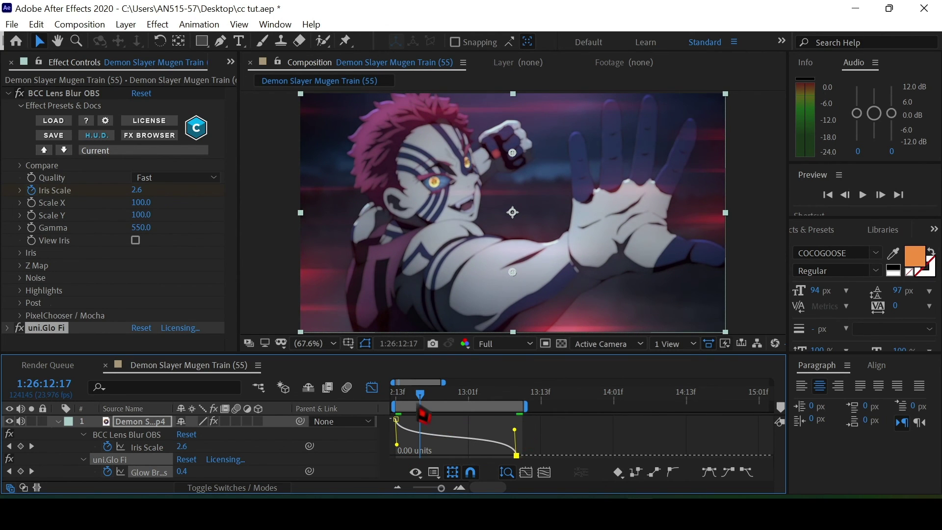
Preview the glow easing, return to layer bars, and replay the preview
{"action": "key", "text": "space"}
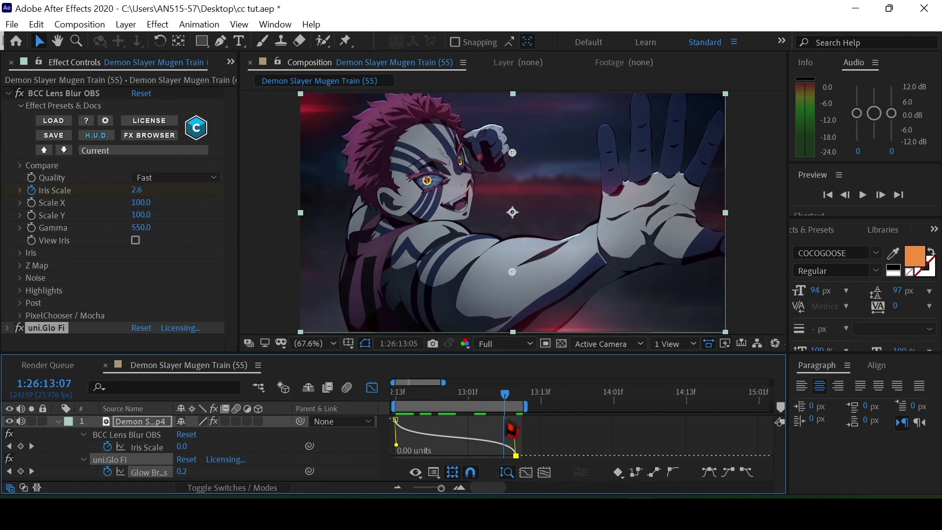
{"action": "key", "text": "shift+F3"}
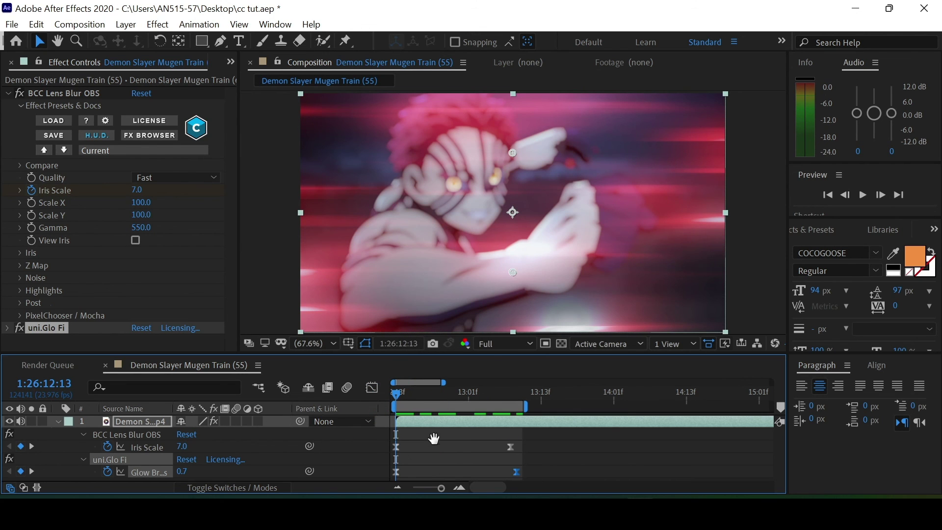
{"action": "key", "text": "space"}
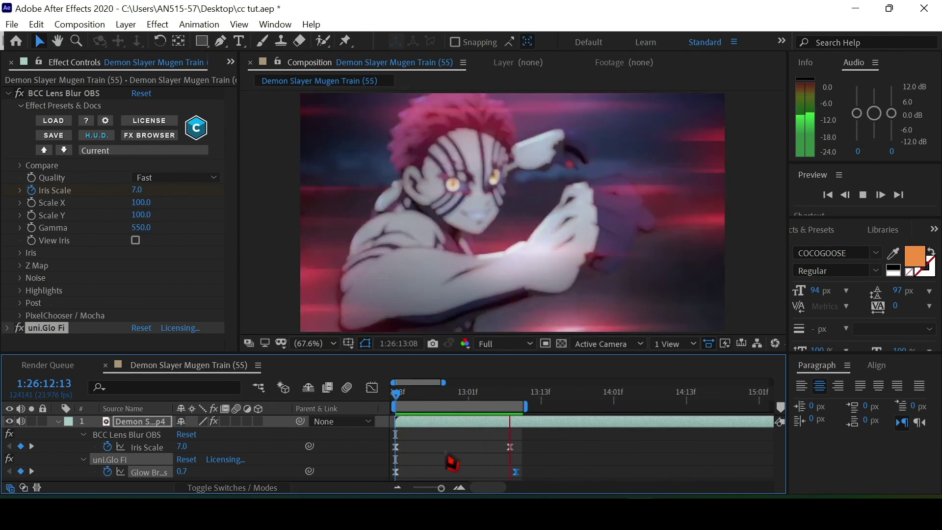